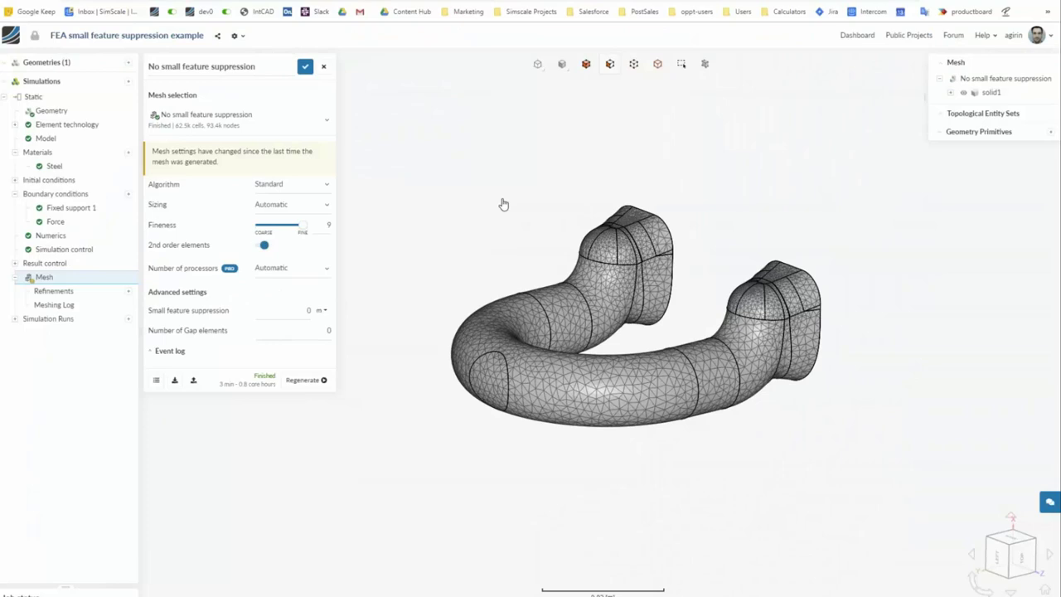
Examine the mesh of the handle without small feature suppression, especially the narrow sliver face beside the domed end.
{"action": "right_click_drag", "start_coordinate": [503, 204], "coordinate": [455, 183]}
{"action": "scroll", "coordinate": [457, 206], "scroll_direction": "down", "scroll_amount": 4}
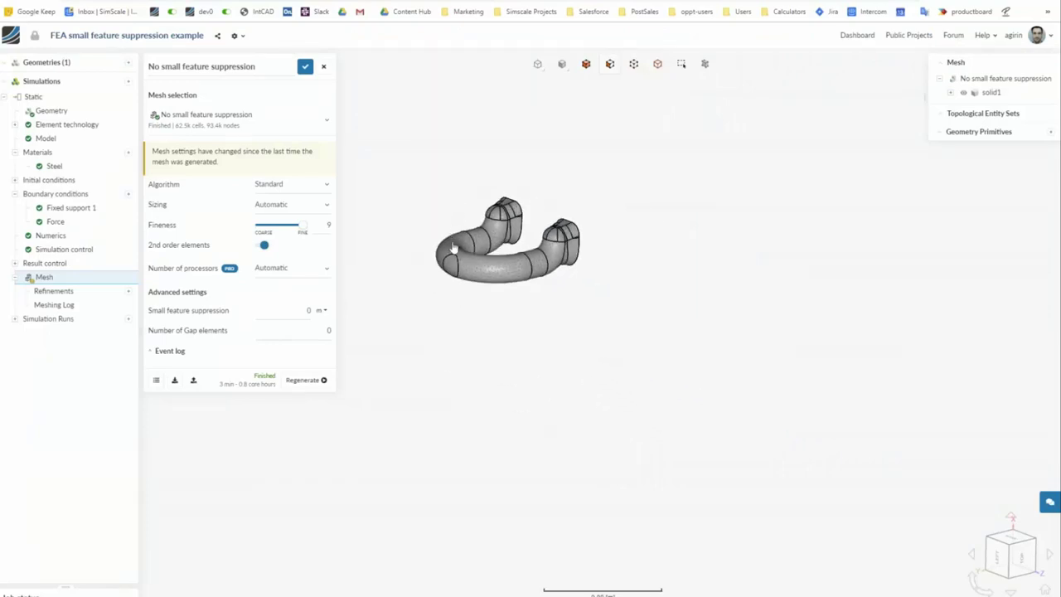
{"action": "scroll", "coordinate": [563, 245], "scroll_direction": "up", "scroll_amount": 2}
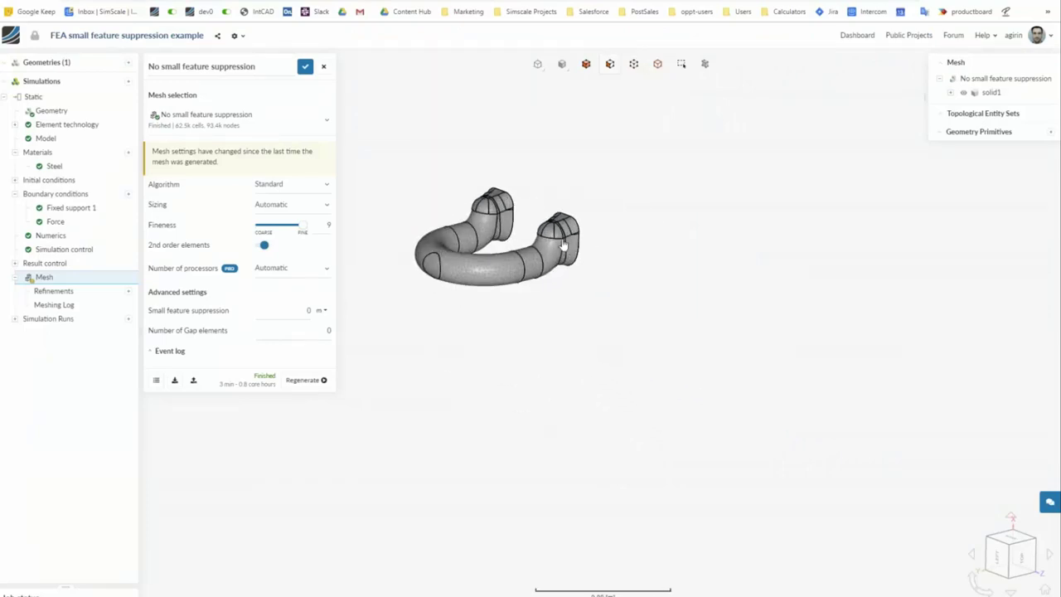
{"action": "scroll", "coordinate": [562, 244], "scroll_direction": "up", "scroll_amount": 6}
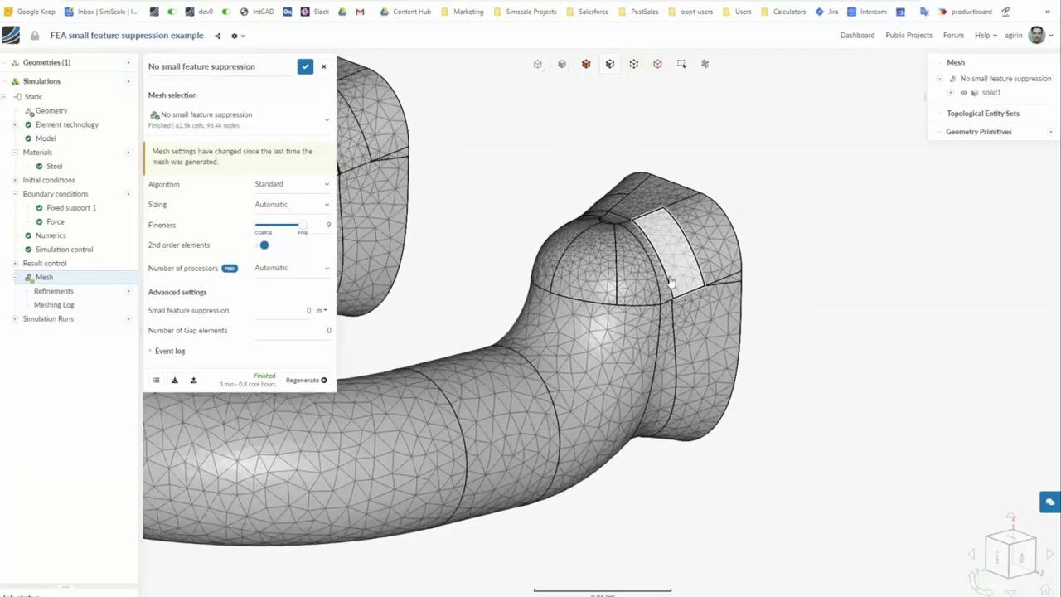
{"action": "scroll", "coordinate": [671, 282], "scroll_direction": "up", "scroll_amount": 3}
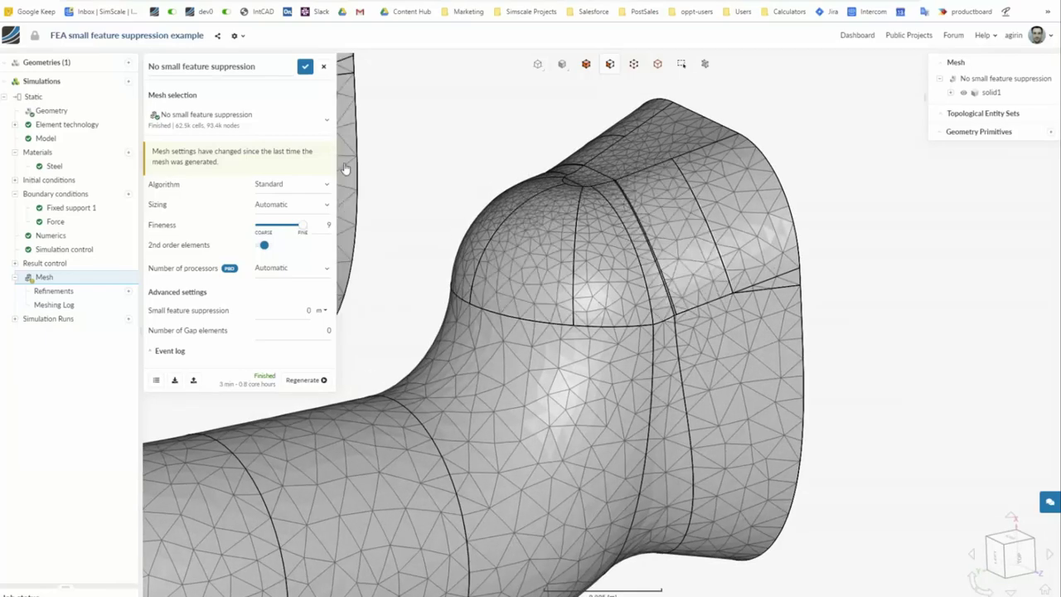
{"action": "scroll", "coordinate": [615, 354], "scroll_direction": "up", "scroll_amount": 5}
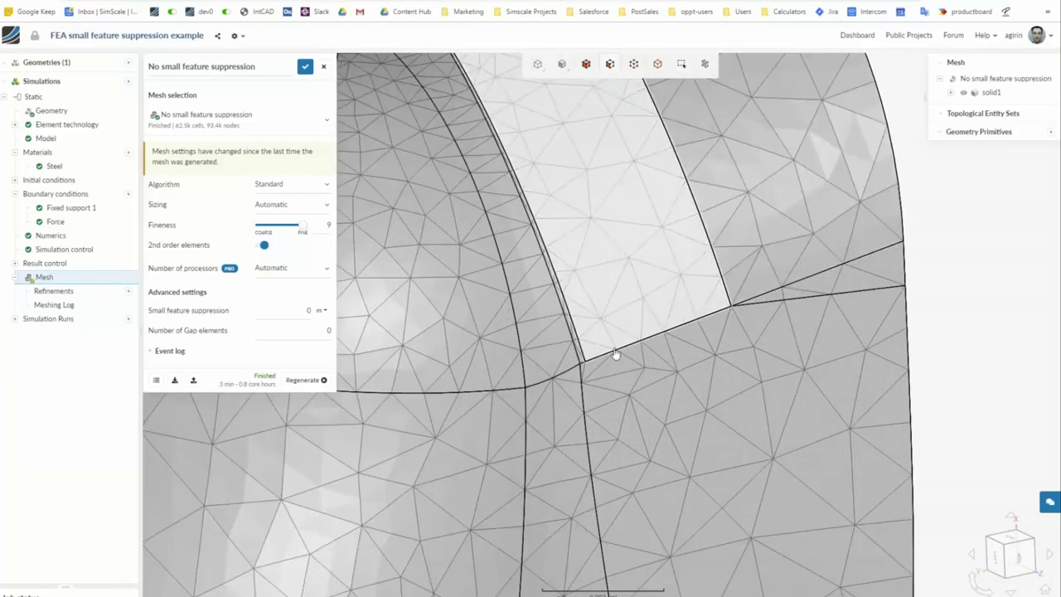
{"action": "scroll", "coordinate": [615, 354], "scroll_direction": "up", "scroll_amount": 2}
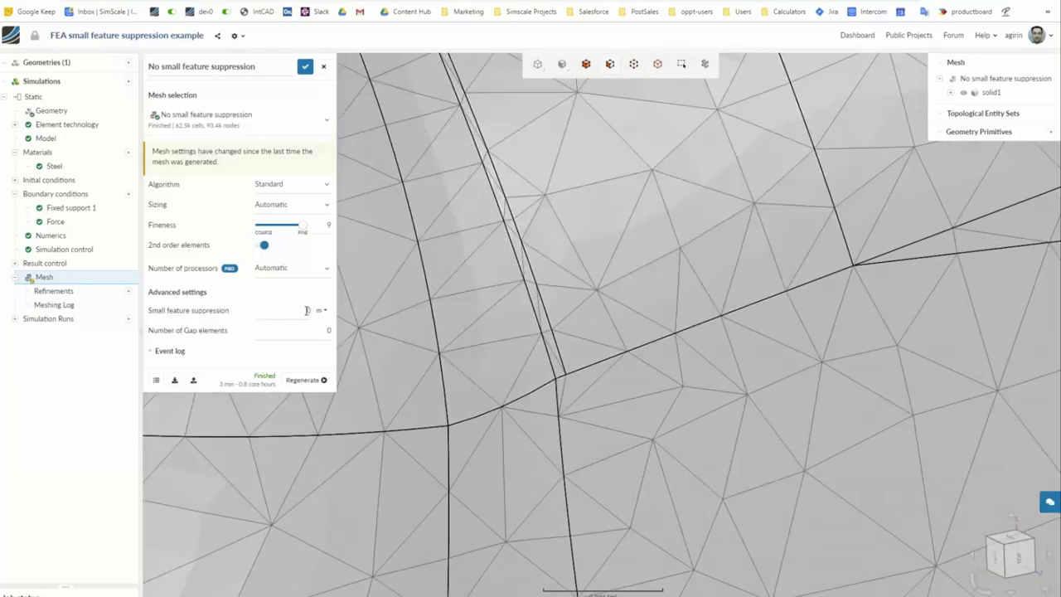
{"action": "scroll", "coordinate": [556, 357], "scroll_direction": "up", "scroll_amount": 3}
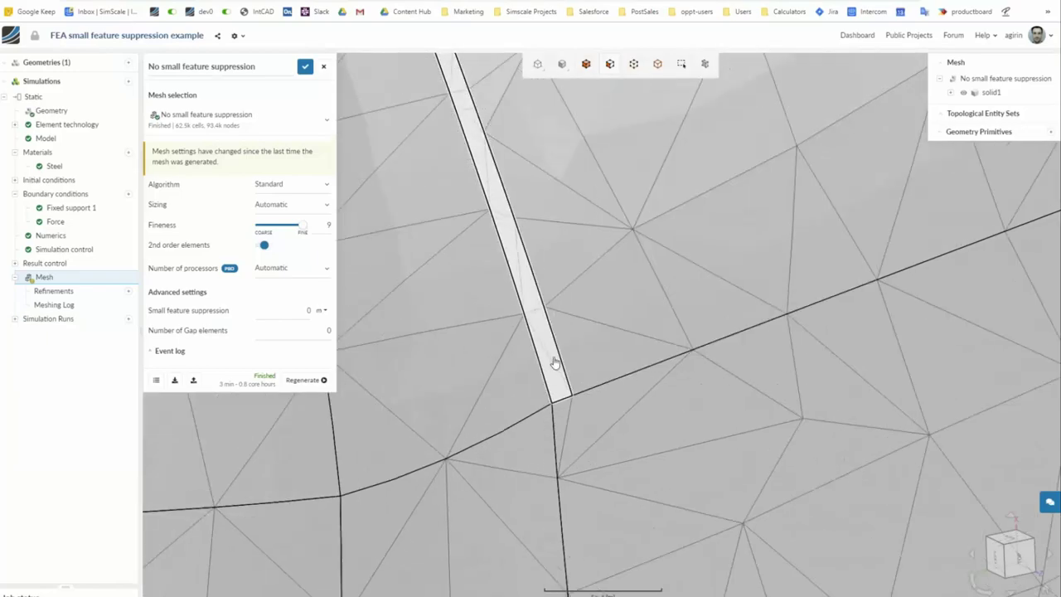
{"action": "scroll", "coordinate": [525, 323], "scroll_direction": "down", "scroll_amount": 3}
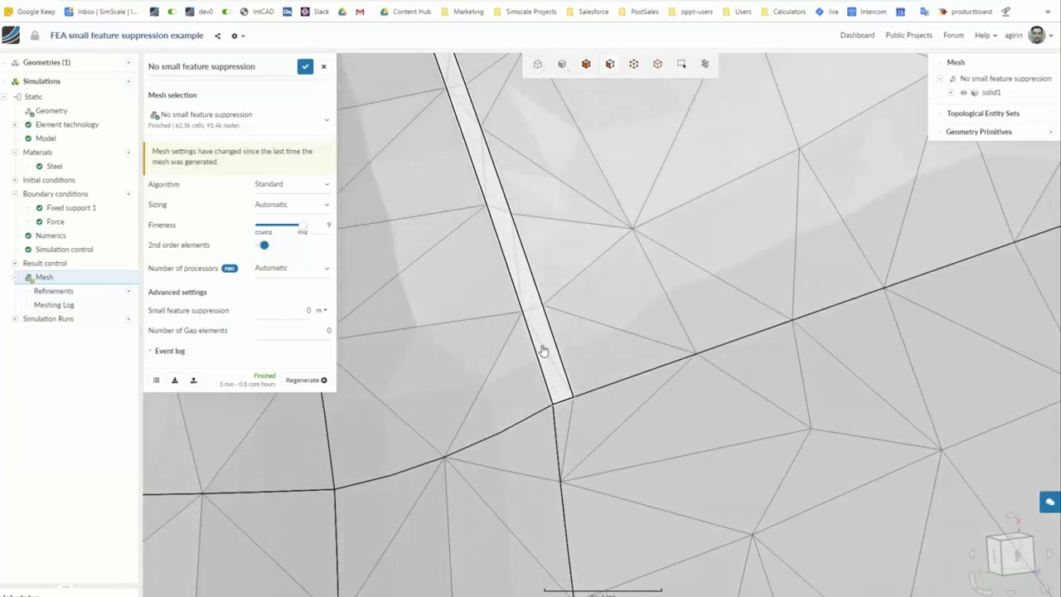
Review the maximum tetEdgeRatio and tetAspectRatio in the meshing log of the mesh without small feature suppression.
{"action": "left_click", "coordinate": [67, 305]}
{"action": "scroll", "coordinate": [533, 294], "scroll_direction": "down", "scroll_amount": 6}
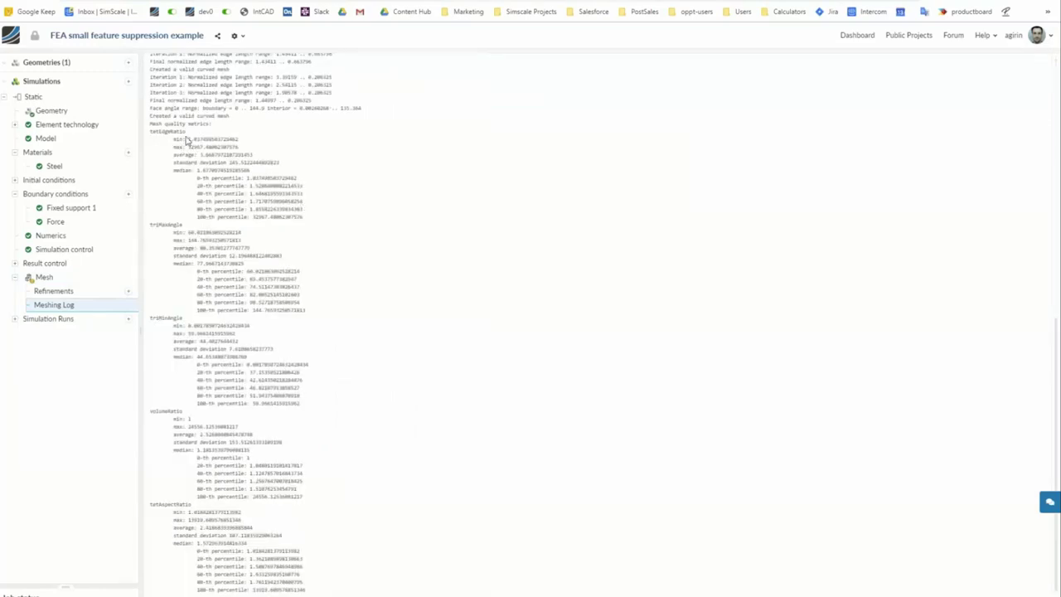
{"action": "double_click", "coordinate": [194, 147]}
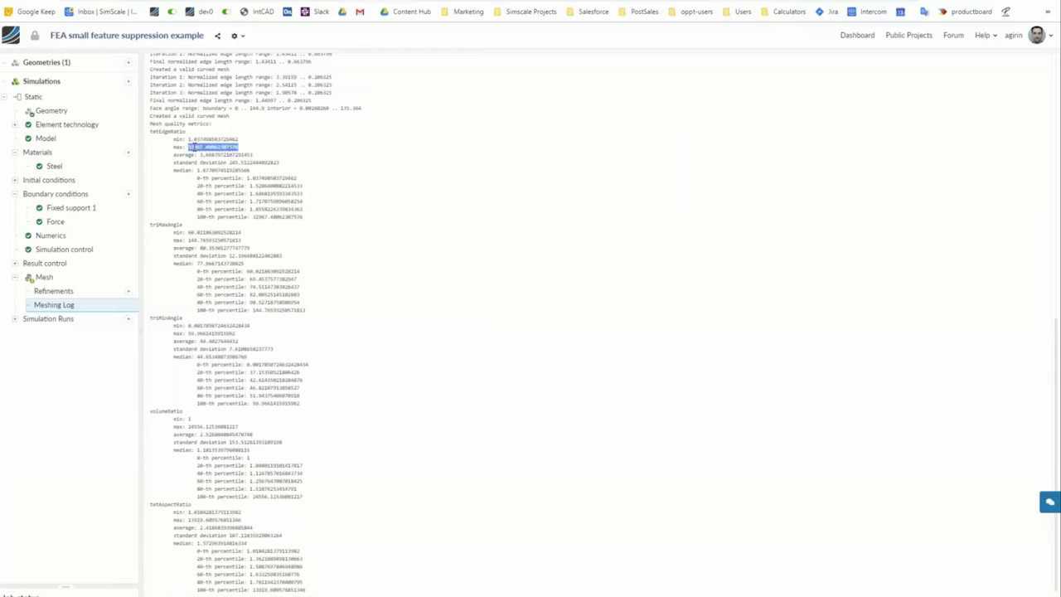
{"action": "double_click", "coordinate": [192, 519]}
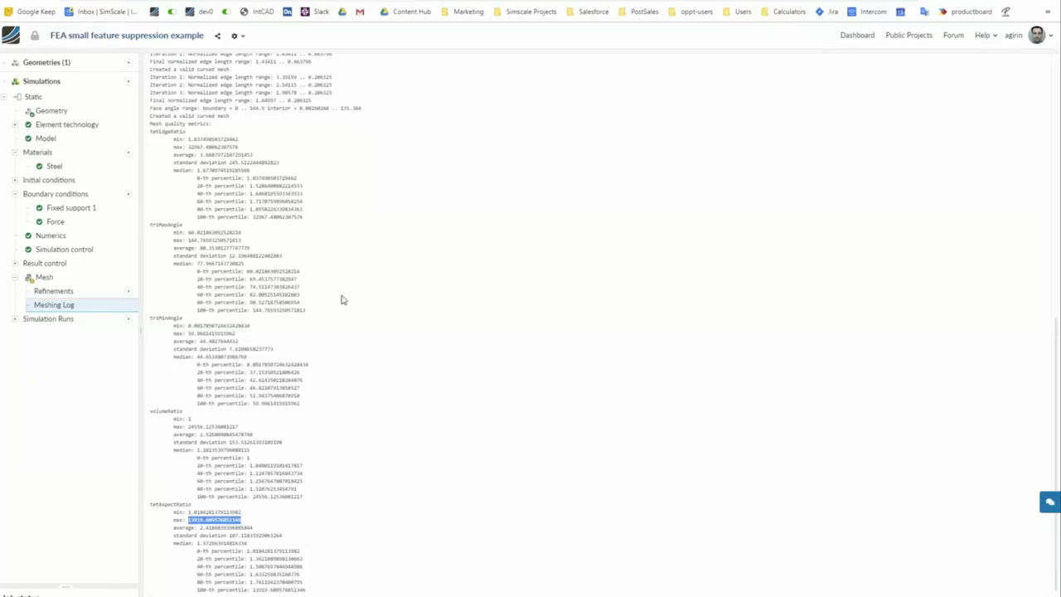
{"action": "scroll", "coordinate": [331, 334], "scroll_direction": "up", "scroll_amount": 3}
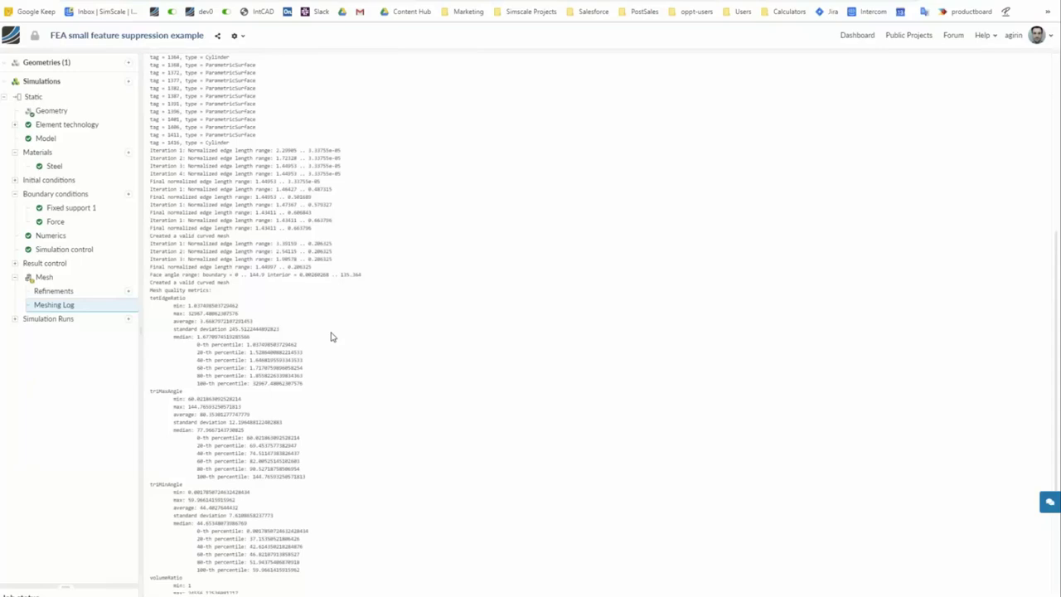
{"action": "scroll", "coordinate": [228, 338], "scroll_direction": "down", "scroll_amount": 3}
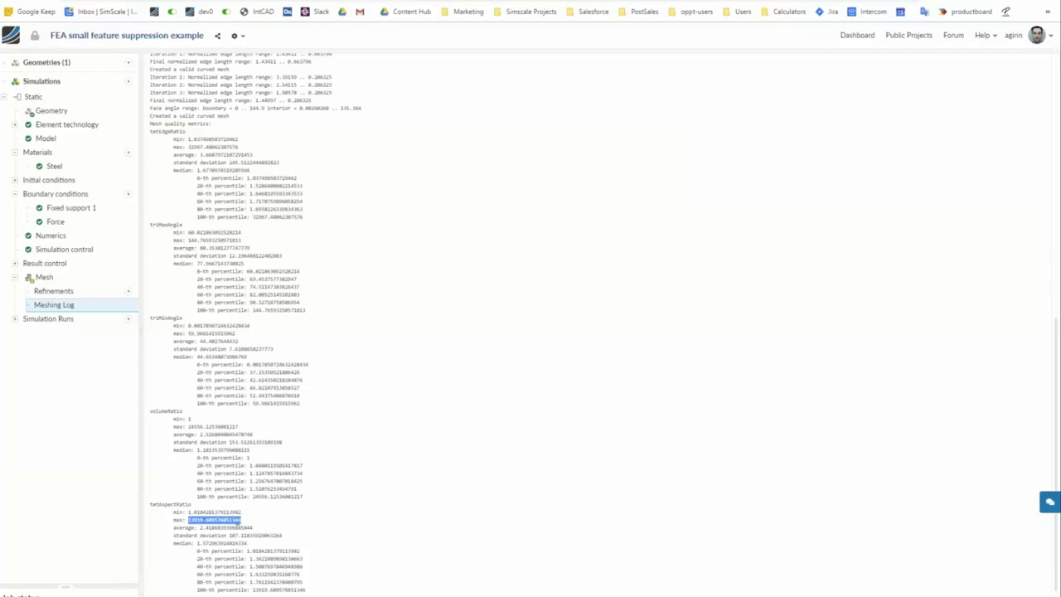
{"action": "left_click", "coordinate": [251, 520]}
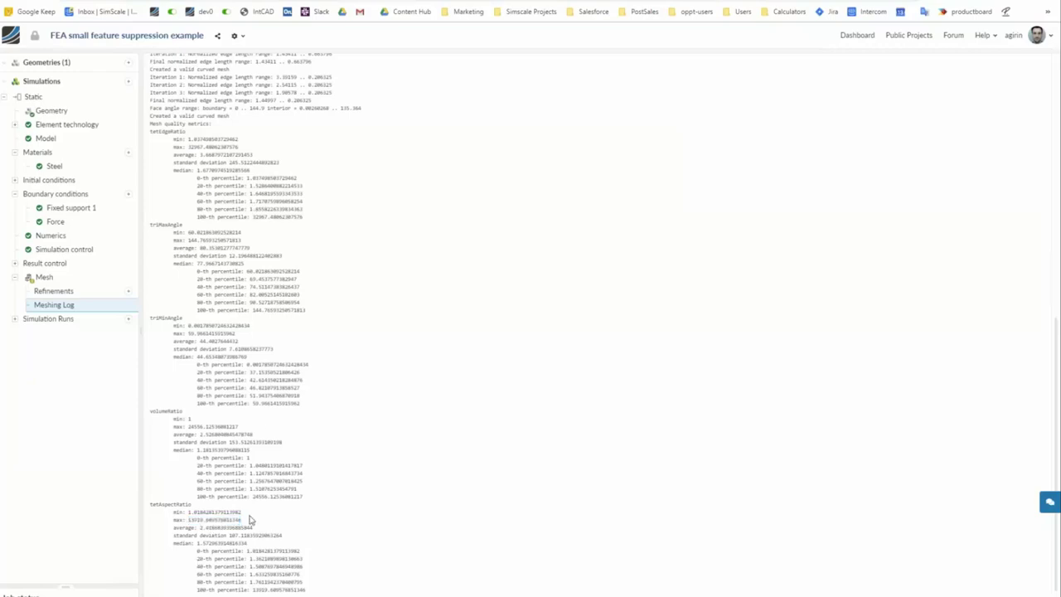
Load the "Small feature suppression 0.2mm" mesh and inspect the former sliver face area near the domed end.
{"action": "left_click", "coordinate": [55, 279]}
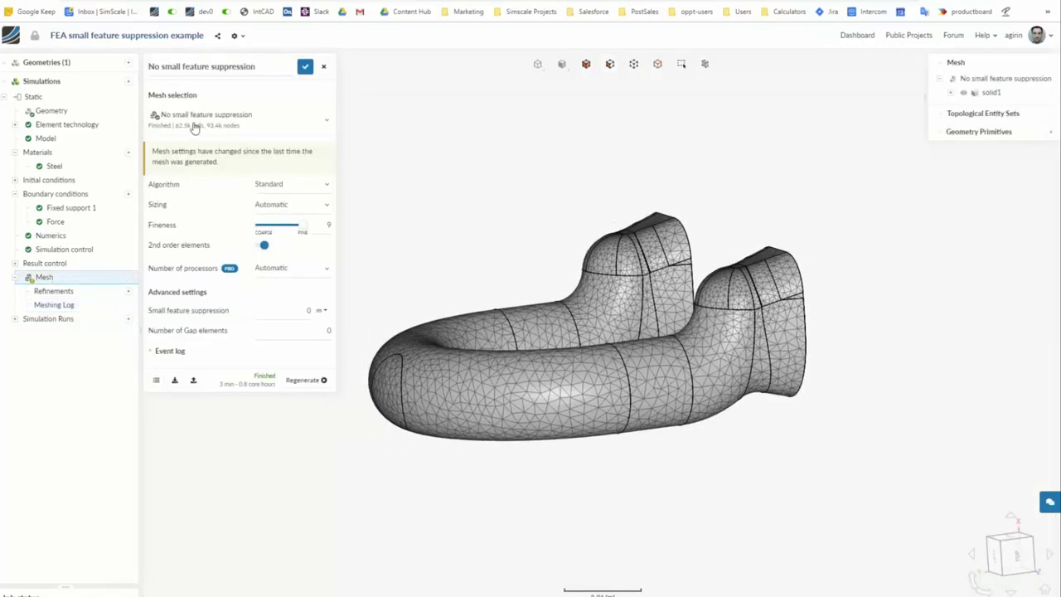
{"action": "left_click", "coordinate": [195, 124]}
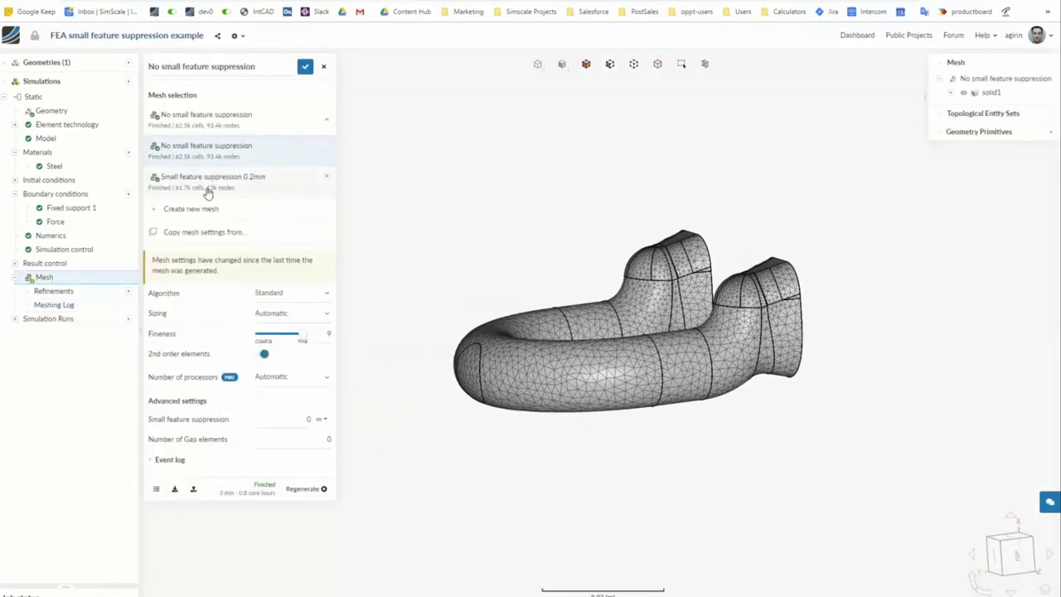
{"action": "left_click", "coordinate": [328, 147]}
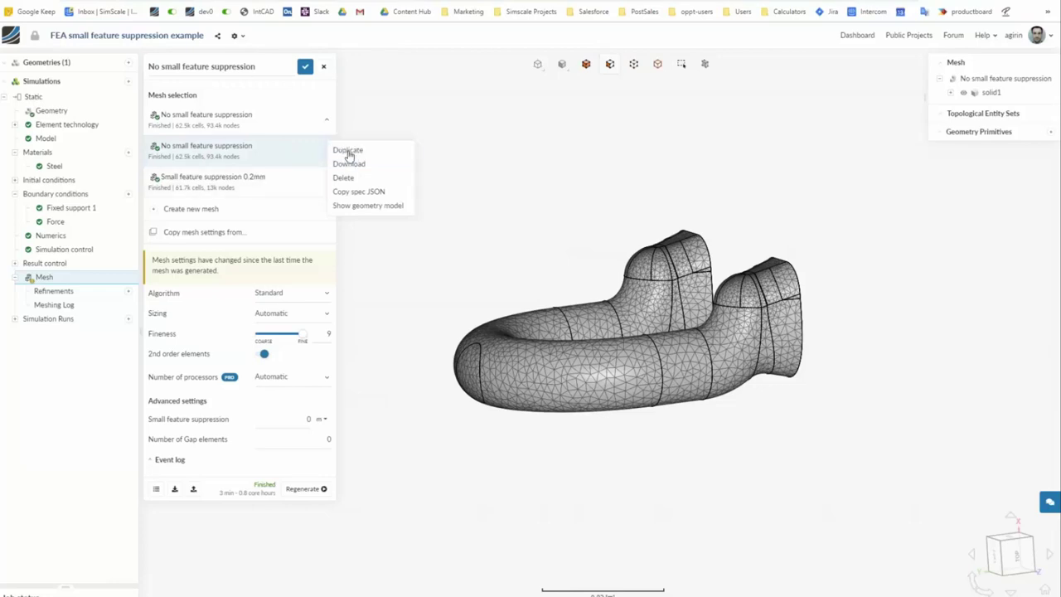
{"action": "left_click", "coordinate": [250, 190]}
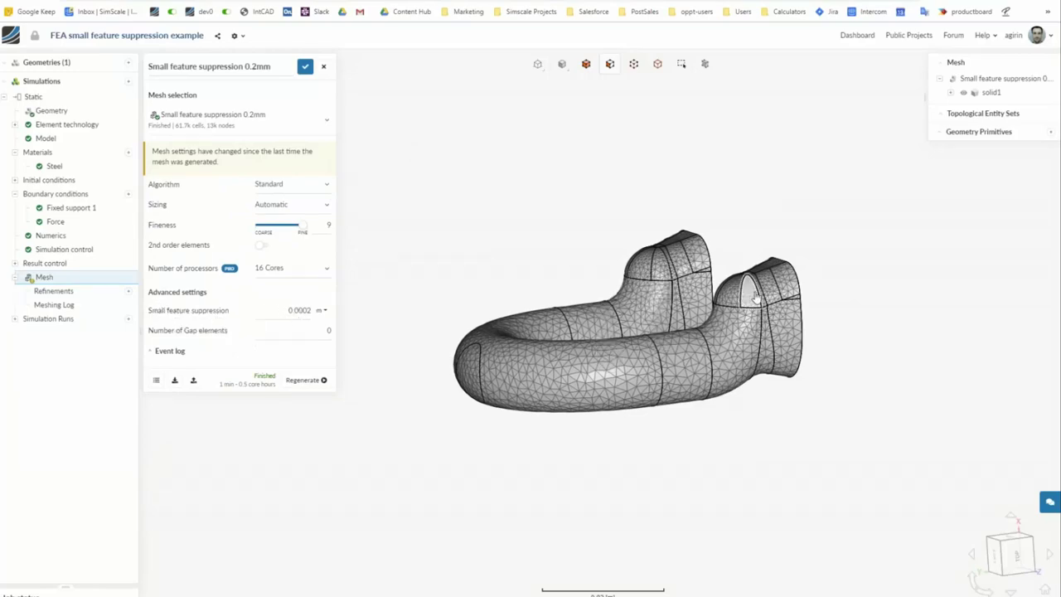
{"action": "scroll", "coordinate": [746, 315], "scroll_direction": "up", "scroll_amount": 10}
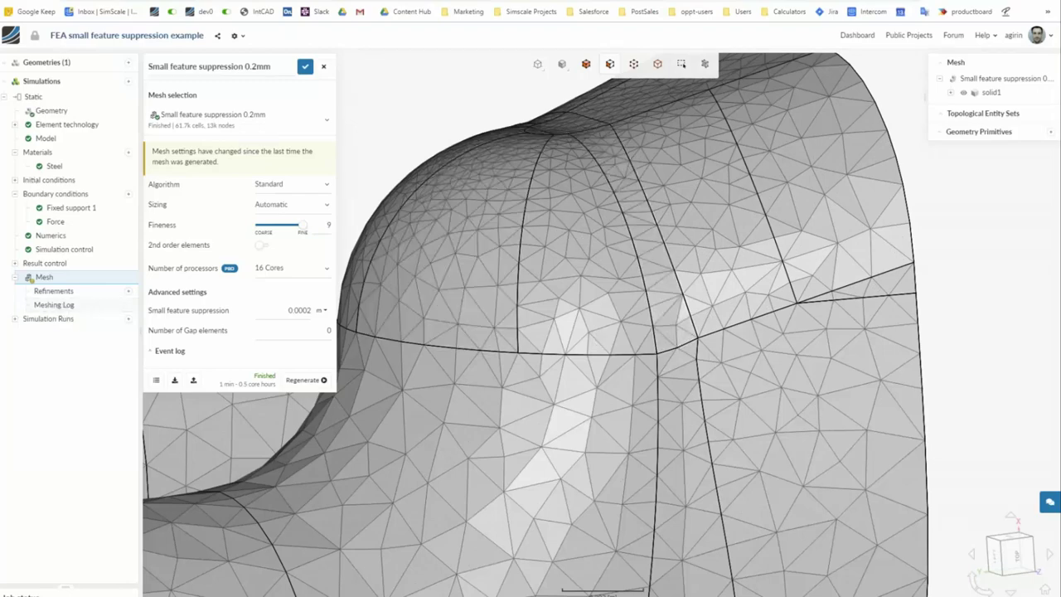
Check the maximum tetEdgeRatio in the meshing log of the 0.2 mm suppression mesh, and return to its mesh settings.
{"action": "left_click", "coordinate": [62, 305]}
{"action": "scroll", "coordinate": [339, 274], "scroll_direction": "down", "scroll_amount": 5}
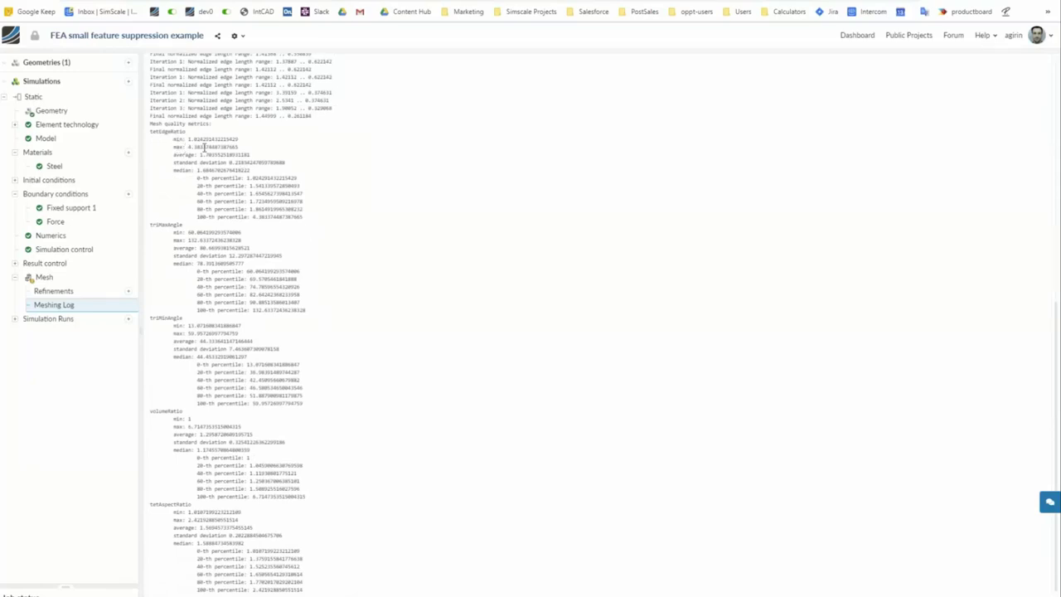
{"action": "left_click_drag", "start_coordinate": [187, 147], "coordinate": [218, 147]}
{"action": "left_click", "coordinate": [64, 277]}
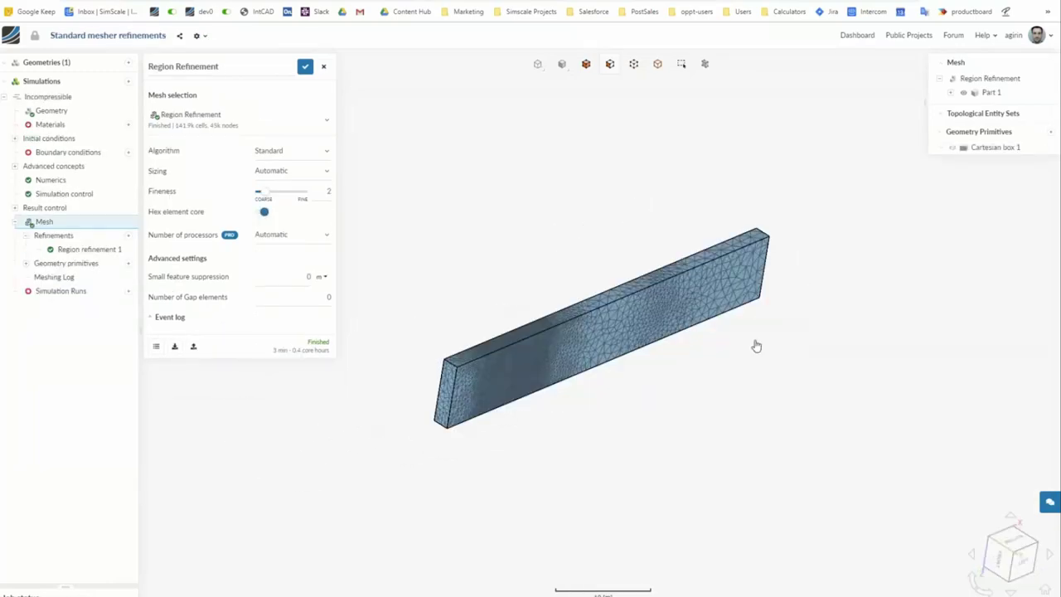
Look over the Region Refinement mesh in the Standard mesher refinements project, and load the "No refinement" mesh.
{"action": "left_click_drag", "start_coordinate": [753, 345], "coordinate": [476, 360]}
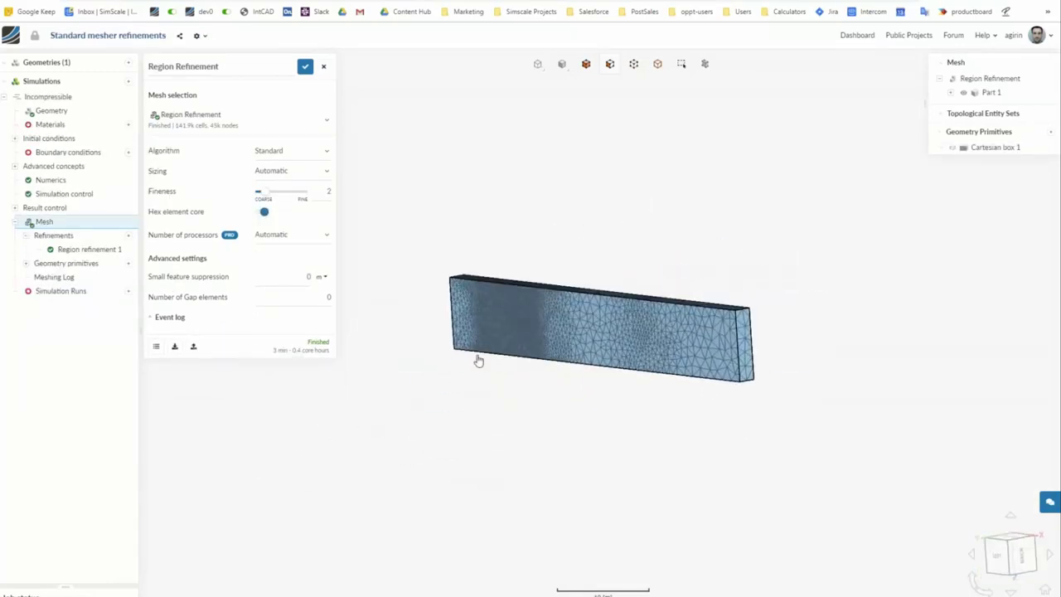
{"action": "left_click", "coordinate": [207, 130]}
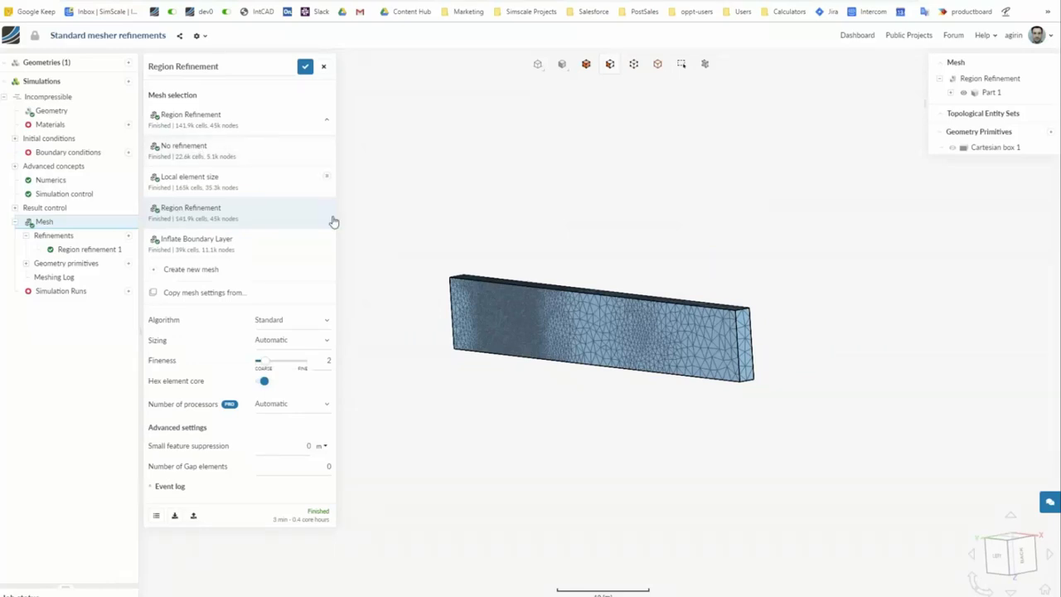
{"action": "left_click_drag", "start_coordinate": [621, 213], "coordinate": [617, 239]}
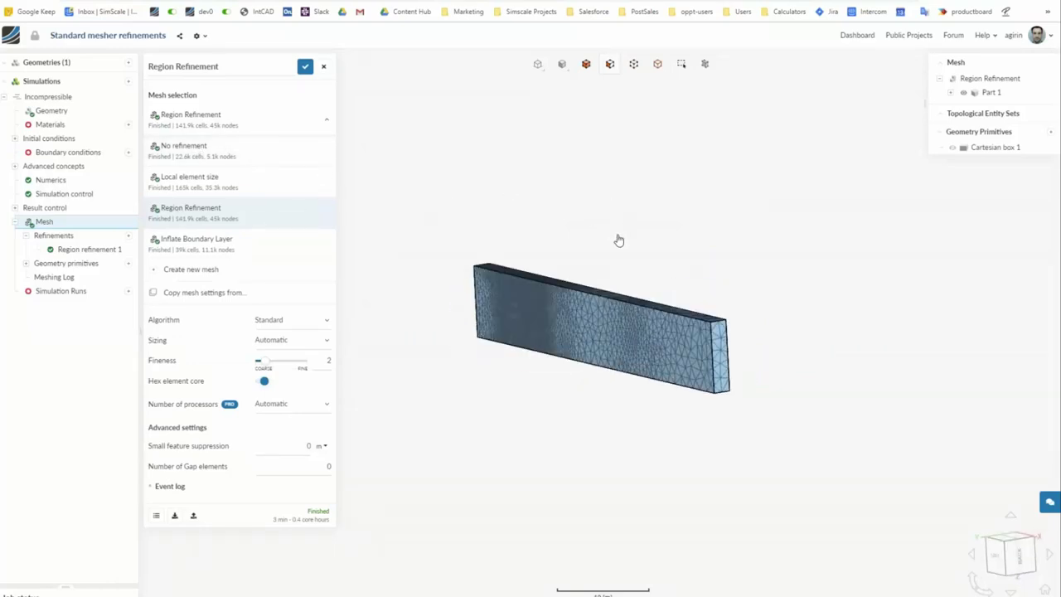
{"action": "scroll", "coordinate": [618, 240], "scroll_direction": "up", "scroll_amount": 3}
{"action": "scroll", "coordinate": [624, 171], "scroll_direction": "down", "scroll_amount": 3}
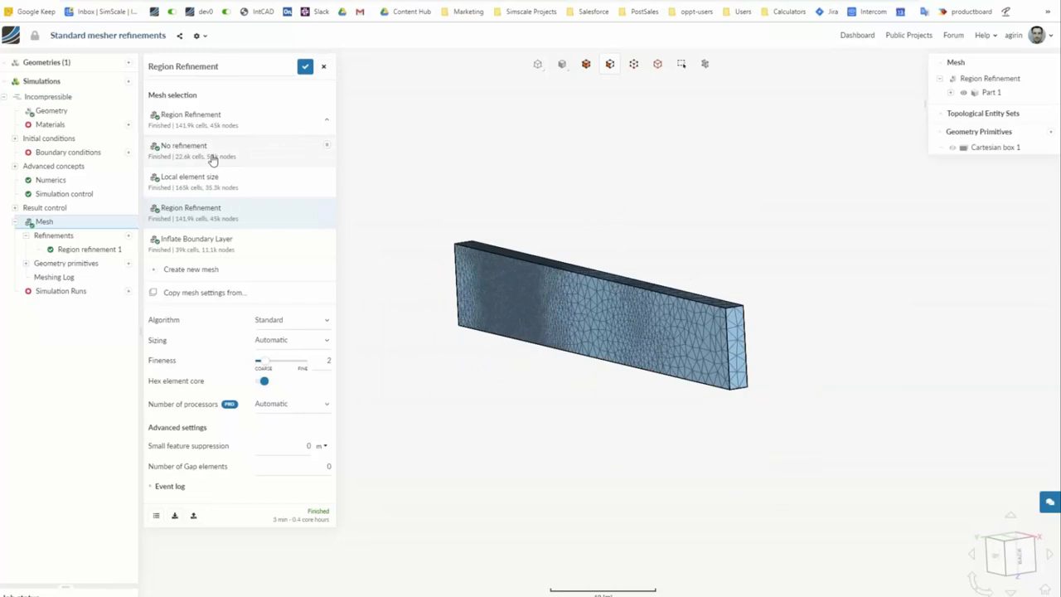
{"action": "left_click", "coordinate": [212, 159]}
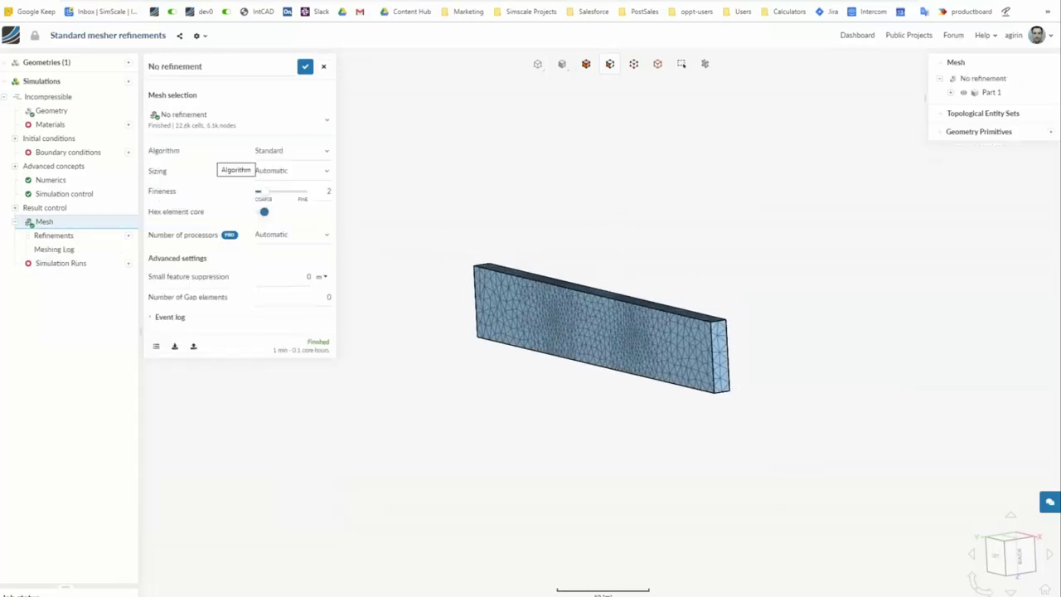
Examine the unrefined mesh on and around the elliptical face of the block.
{"action": "left_click_drag", "start_coordinate": [443, 337], "coordinate": [909, 359]}
{"action": "scroll", "coordinate": [571, 367], "scroll_direction": "up", "scroll_amount": 3}
{"action": "scroll", "coordinate": [533, 282], "scroll_direction": "down", "scroll_amount": 2}
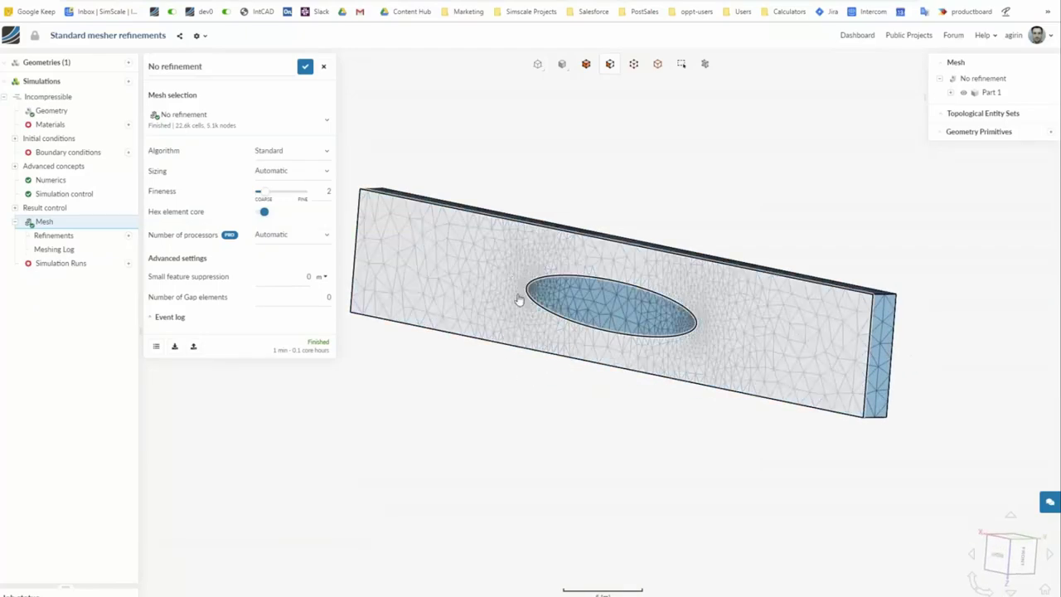
{"action": "scroll", "coordinate": [694, 327], "scroll_direction": "up", "scroll_amount": 3}
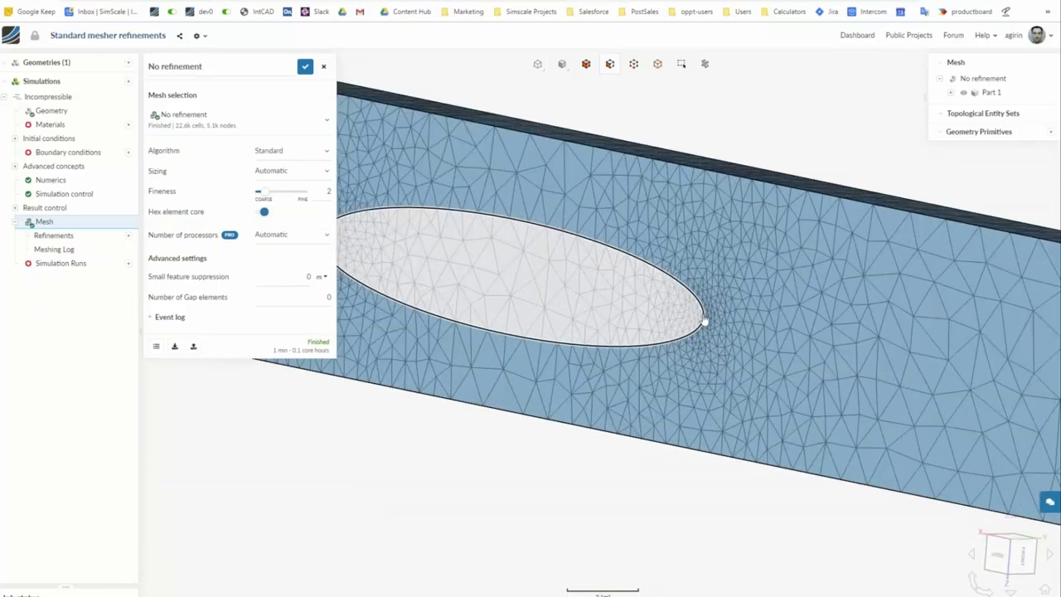
{"action": "scroll", "coordinate": [700, 320], "scroll_direction": "down", "scroll_amount": 5}
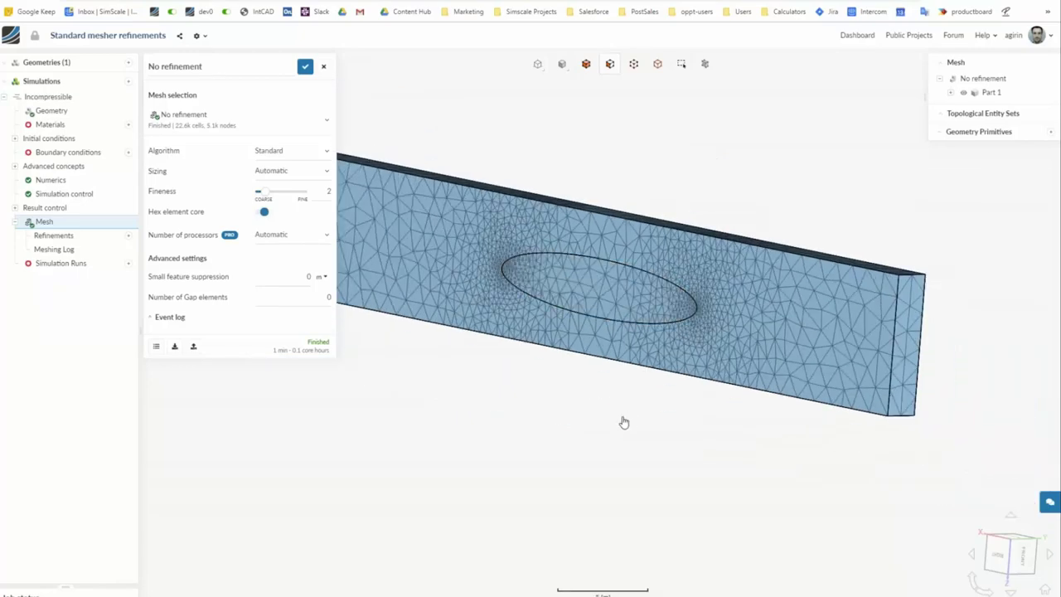
Load the "Local element size" mesh and review the maximum edge length and face assignment of its refinement.
{"action": "left_click", "coordinate": [207, 128]}
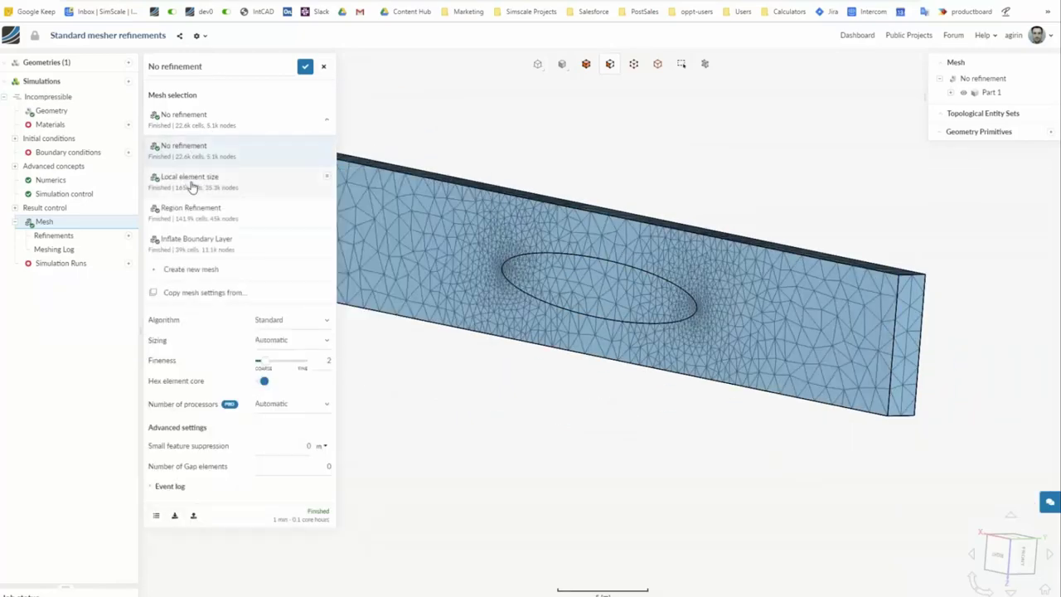
{"action": "left_click", "coordinate": [190, 181]}
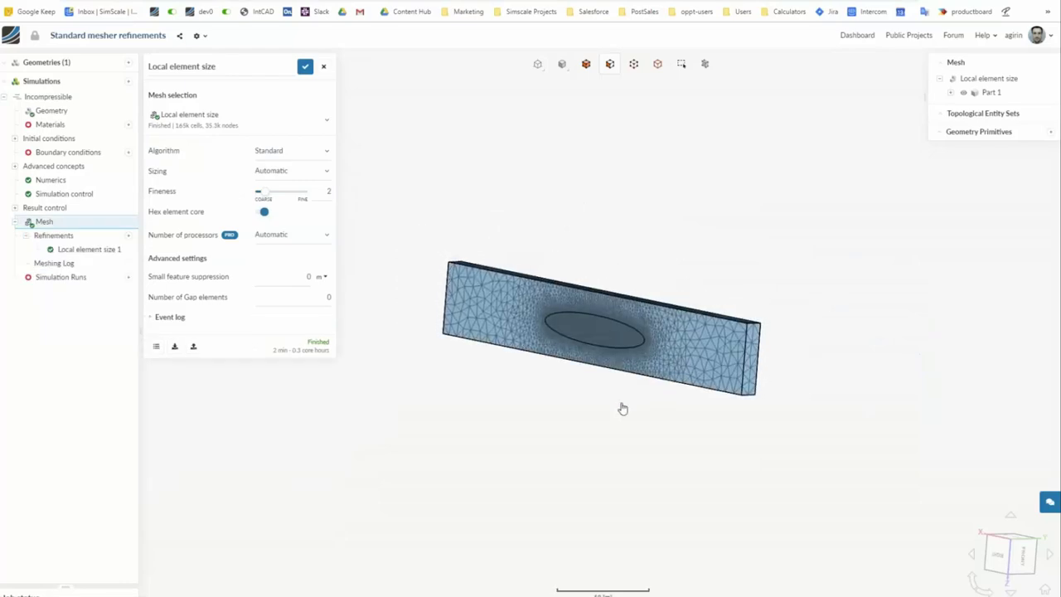
{"action": "left_click", "coordinate": [79, 252]}
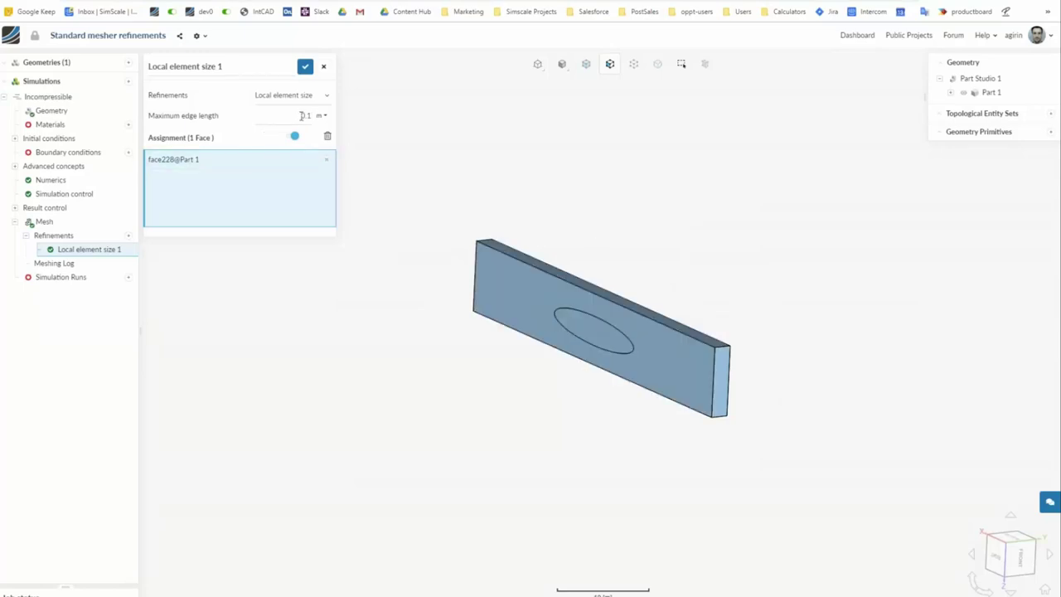
{"action": "left_click", "coordinate": [44, 221]}
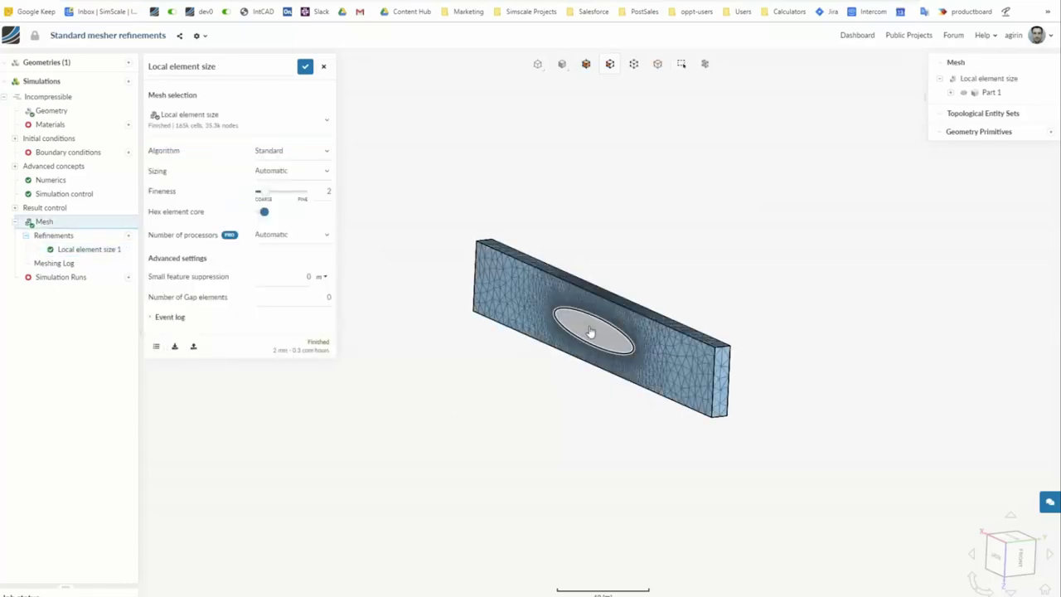
Examine the locally refined mesh and its transition around the edge of the elliptical face.
{"action": "scroll", "coordinate": [619, 368], "scroll_direction": "up", "scroll_amount": 5}
{"action": "scroll", "coordinate": [620, 368], "scroll_direction": "up", "scroll_amount": 2}
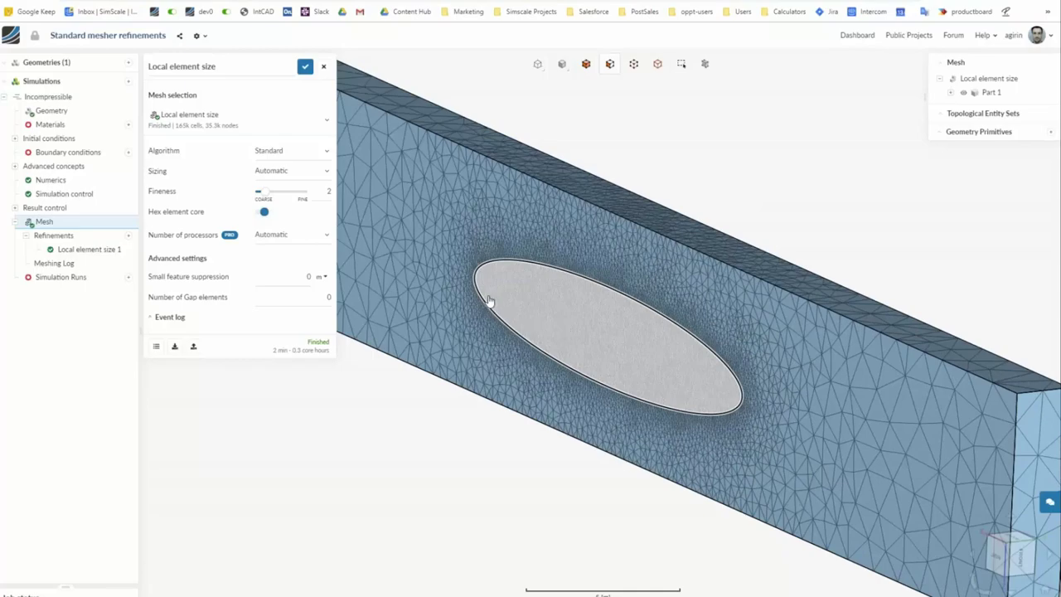
{"action": "scroll", "coordinate": [490, 301], "scroll_direction": "up", "scroll_amount": 3}
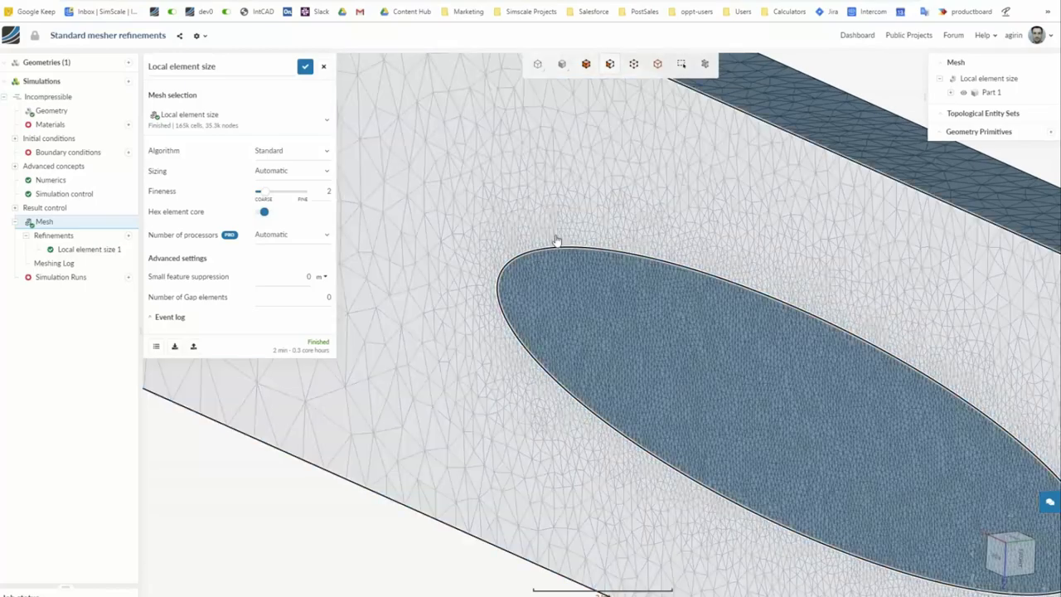
Compare the element density inside and outside the elliptical face, both up close and across the whole block.
{"action": "scroll", "coordinate": [576, 280], "scroll_direction": "up", "scroll_amount": 2}
{"action": "scroll", "coordinate": [579, 274], "scroll_direction": "up", "scroll_amount": 2}
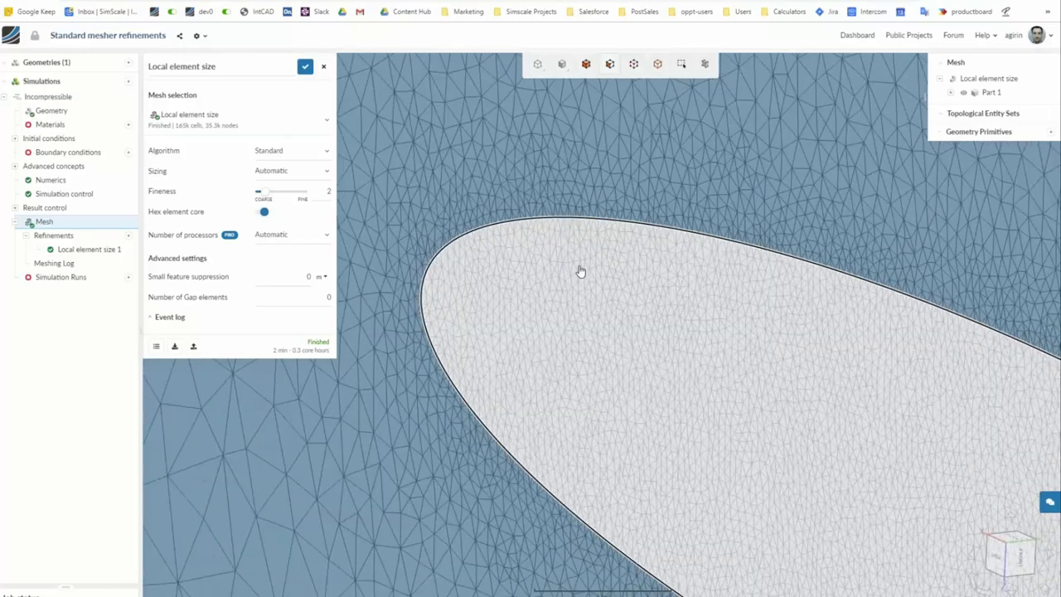
{"action": "scroll", "coordinate": [629, 323], "scroll_direction": "down", "scroll_amount": 2}
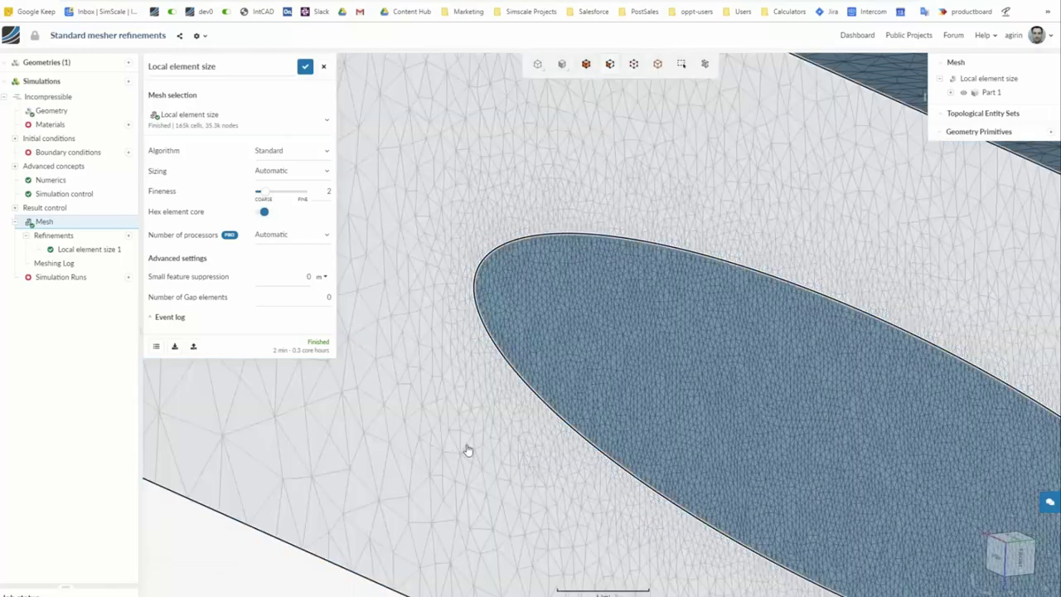
{"action": "scroll", "coordinate": [425, 403], "scroll_direction": "down", "scroll_amount": 5}
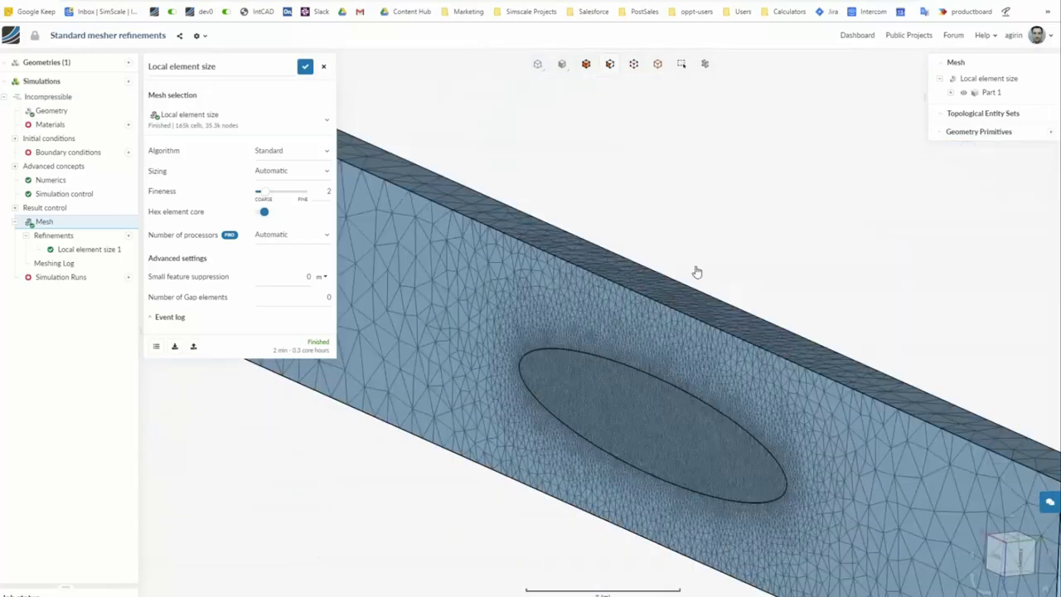
{"action": "scroll", "coordinate": [715, 241], "scroll_direction": "down", "scroll_amount": 3}
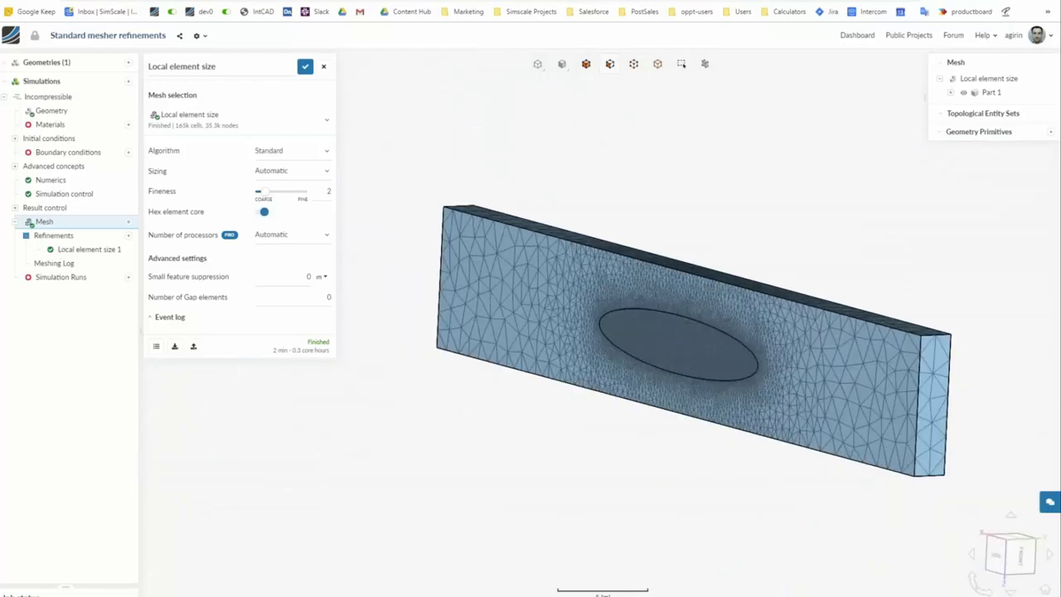
Load the "Inflate Boundary Layer" mesh, examining its layers along the block's thin side and its Inflate boundary layer 1 refinement.
{"action": "left_click", "coordinate": [204, 117]}
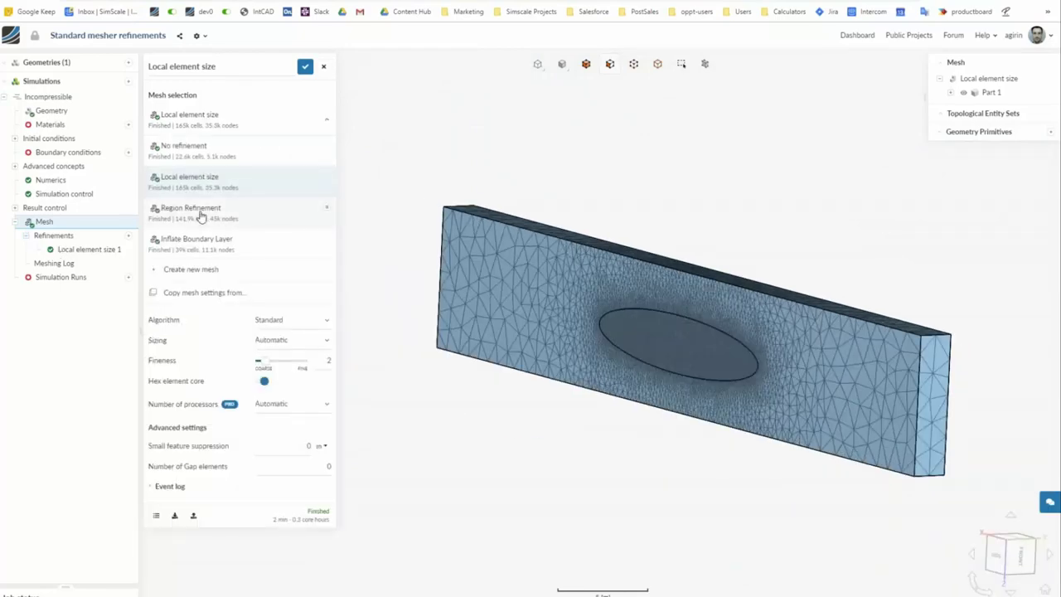
{"action": "left_click", "coordinate": [207, 245]}
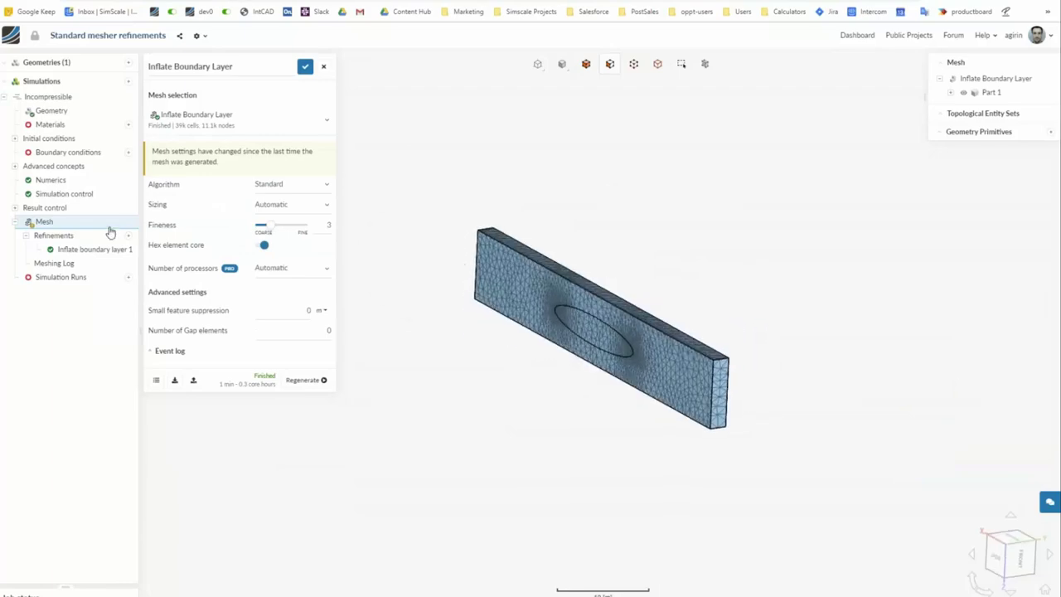
{"action": "left_click_drag", "start_coordinate": [644, 224], "coordinate": [474, 289]}
{"action": "scroll", "coordinate": [705, 356], "scroll_direction": "up", "scroll_amount": 3}
{"action": "scroll", "coordinate": [474, 289], "scroll_direction": "up", "scroll_amount": 5}
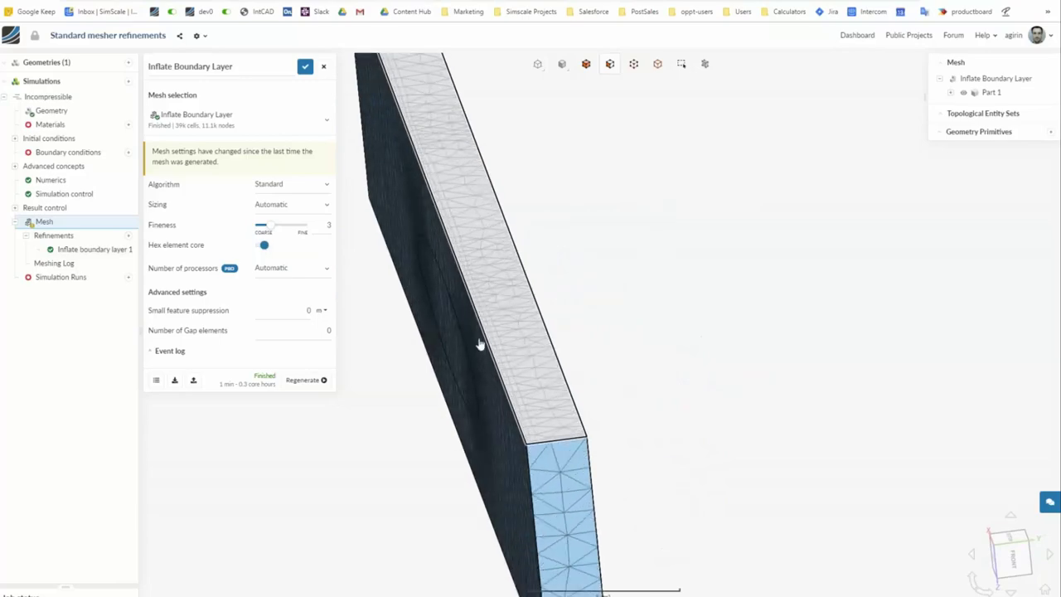
{"action": "scroll", "coordinate": [506, 301], "scroll_direction": "down", "scroll_amount": 5}
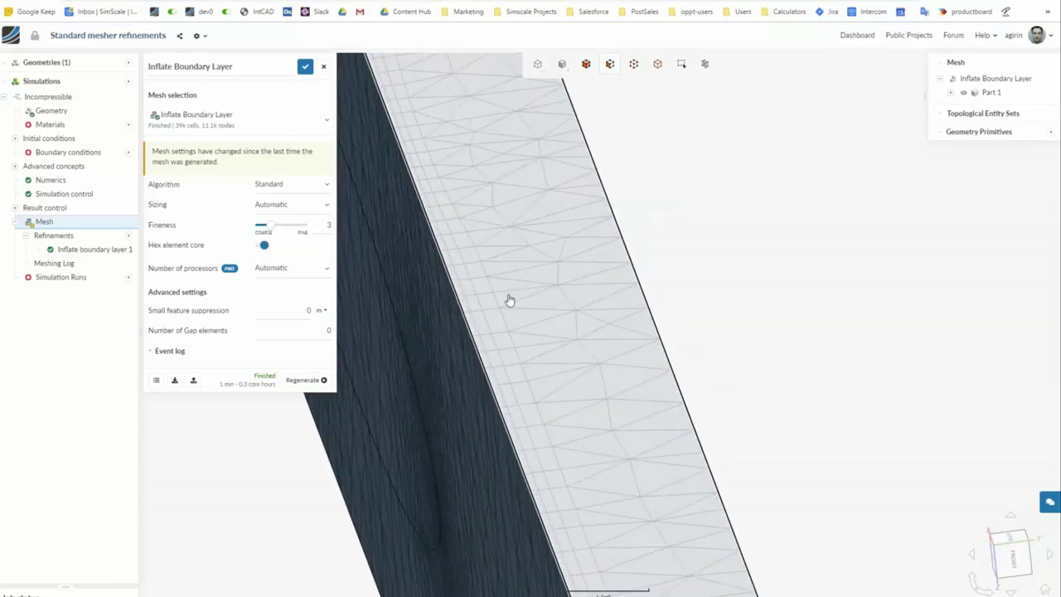
{"action": "left_click_drag", "start_coordinate": [642, 419], "coordinate": [71, 221]}
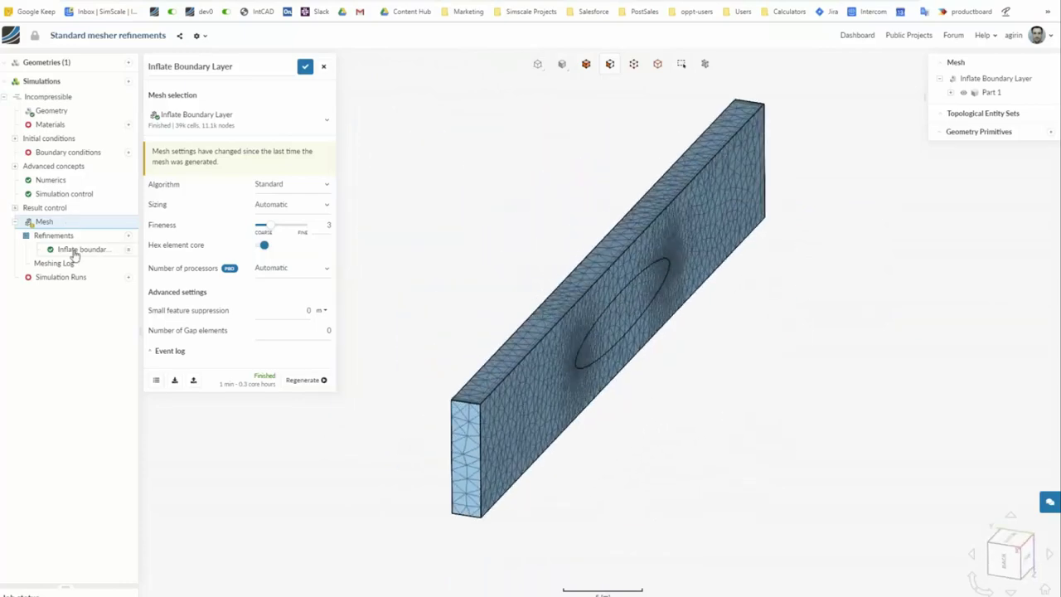
{"action": "left_click", "coordinate": [73, 250]}
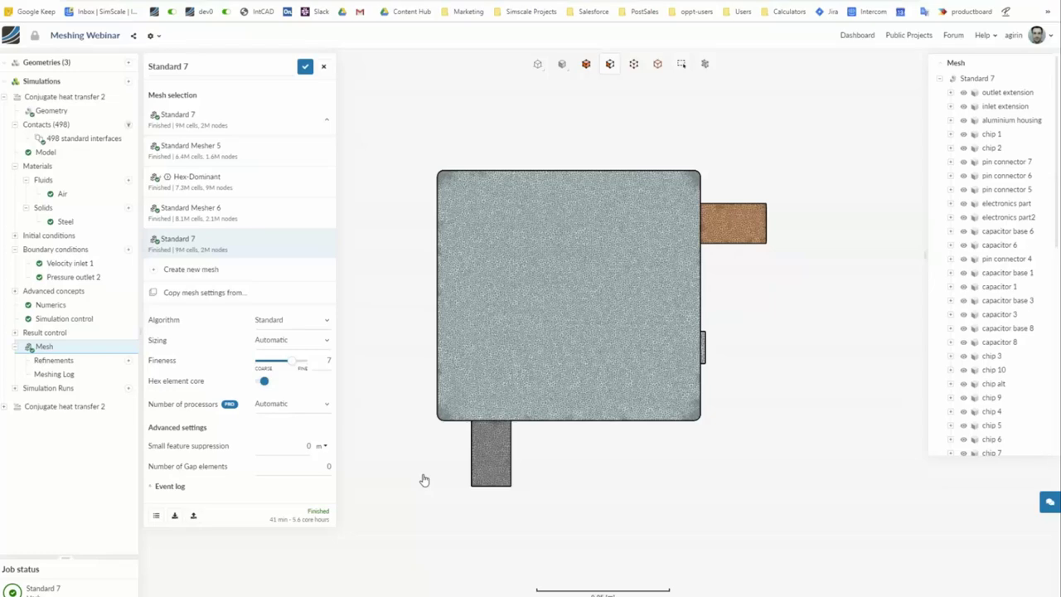
In the Meshing Webinar project, look over the Standard 7 mesh enclosure and the Anet_A8_Board_(Simplified) geometry.
{"action": "left_click_drag", "start_coordinate": [743, 485], "coordinate": [660, 259]}
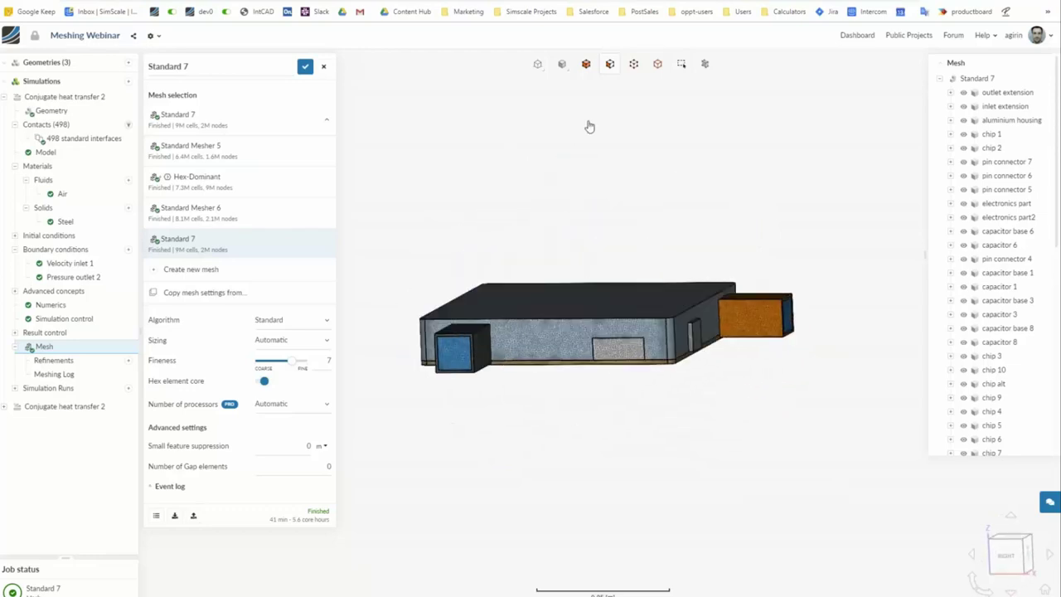
{"action": "left_click_drag", "start_coordinate": [653, 170], "coordinate": [606, 196]}
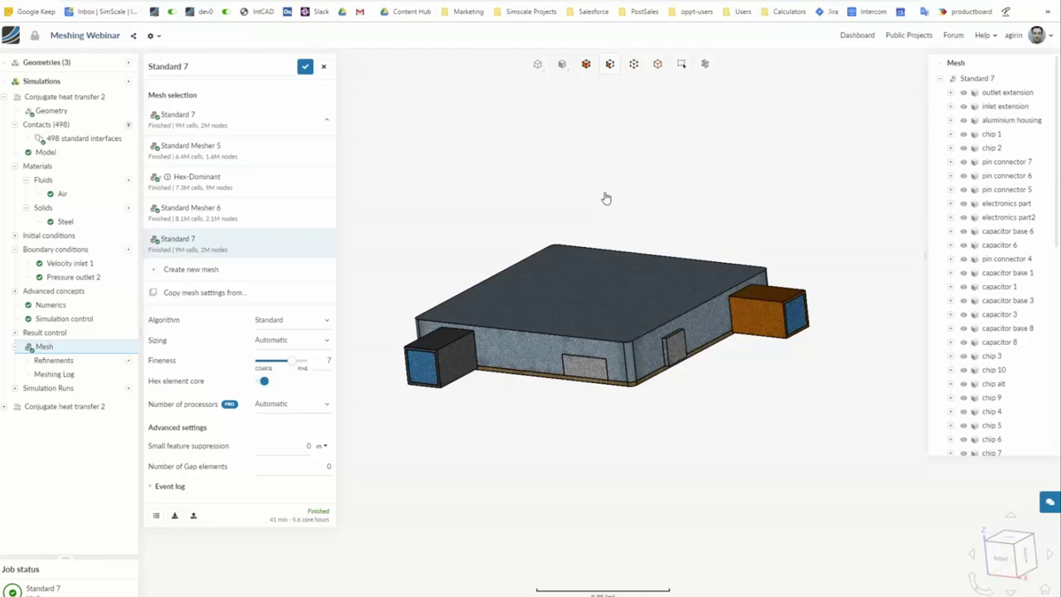
{"action": "left_click", "coordinate": [50, 65]}
{"action": "left_click", "coordinate": [66, 79]}
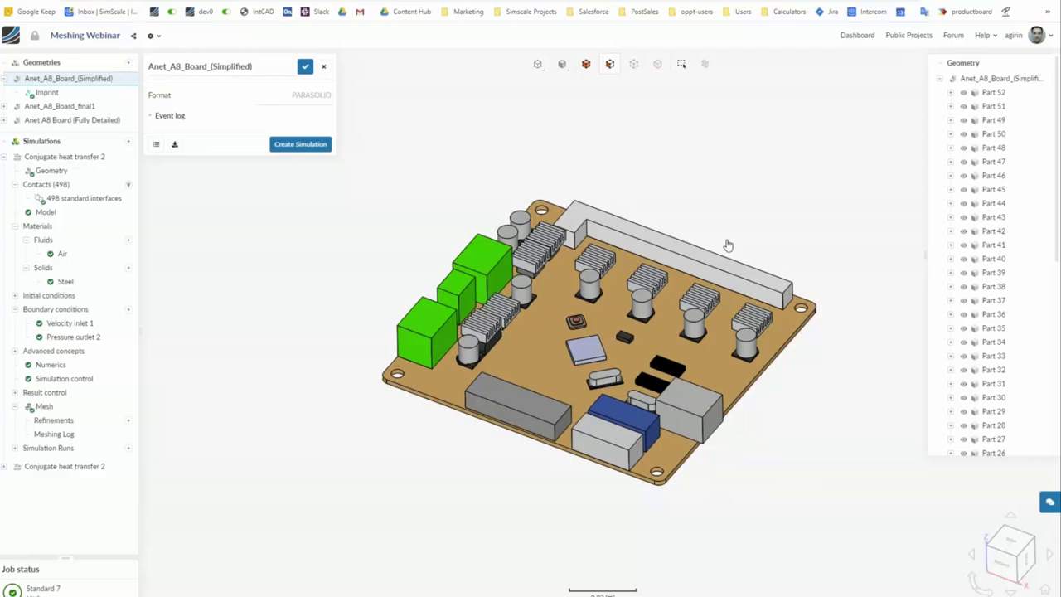
{"action": "left_click", "coordinate": [728, 245]}
Return to the mesh of the Conjugate heat transfer 2 simulation and load Standard Mesher 5.
{"action": "left_click", "coordinate": [50, 406]}
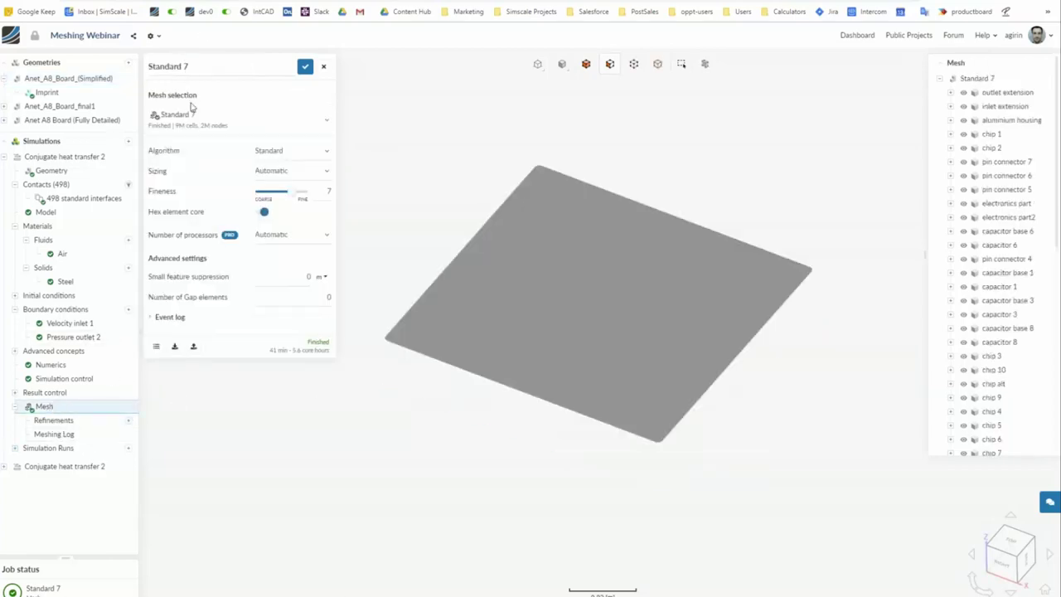
{"action": "left_click", "coordinate": [195, 119]}
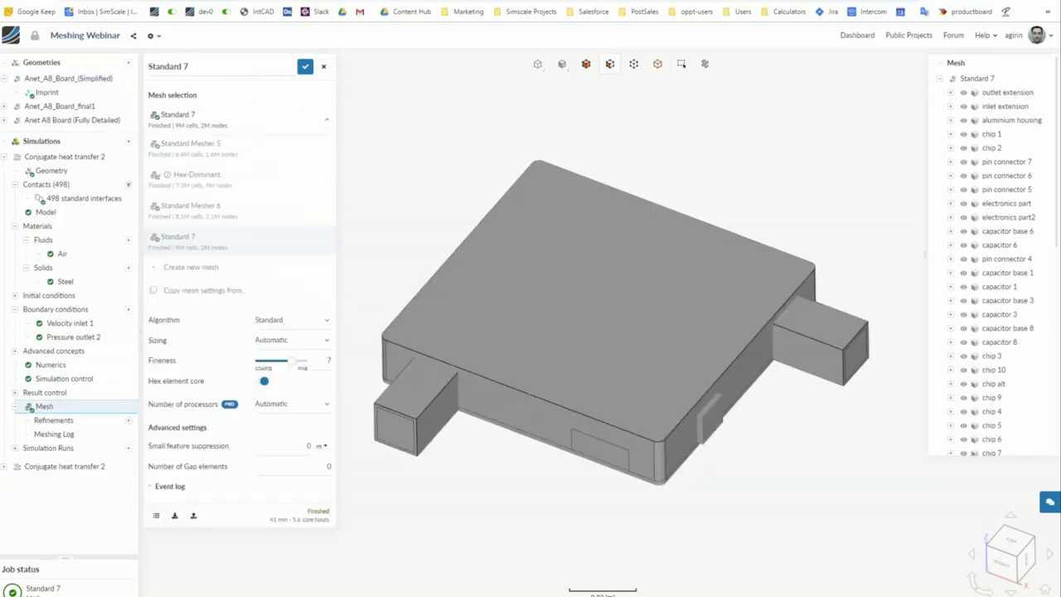
{"action": "left_click", "coordinate": [197, 149]}
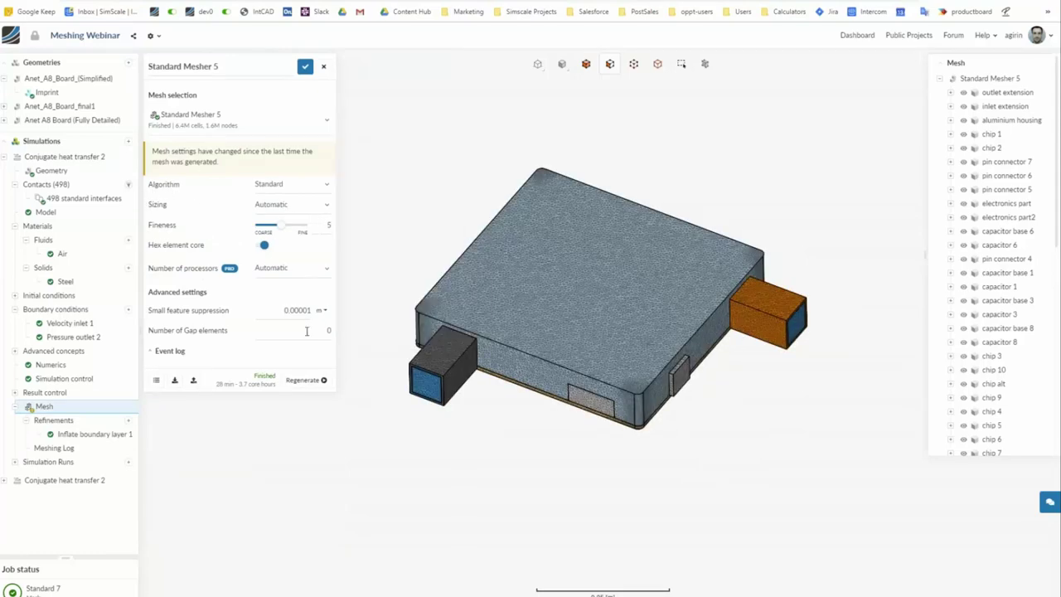
Examine the maximum tetAspectRatio and tetEdgeRatio in the meshing log of Standard Mesher 5.
{"action": "left_click", "coordinate": [75, 448]}
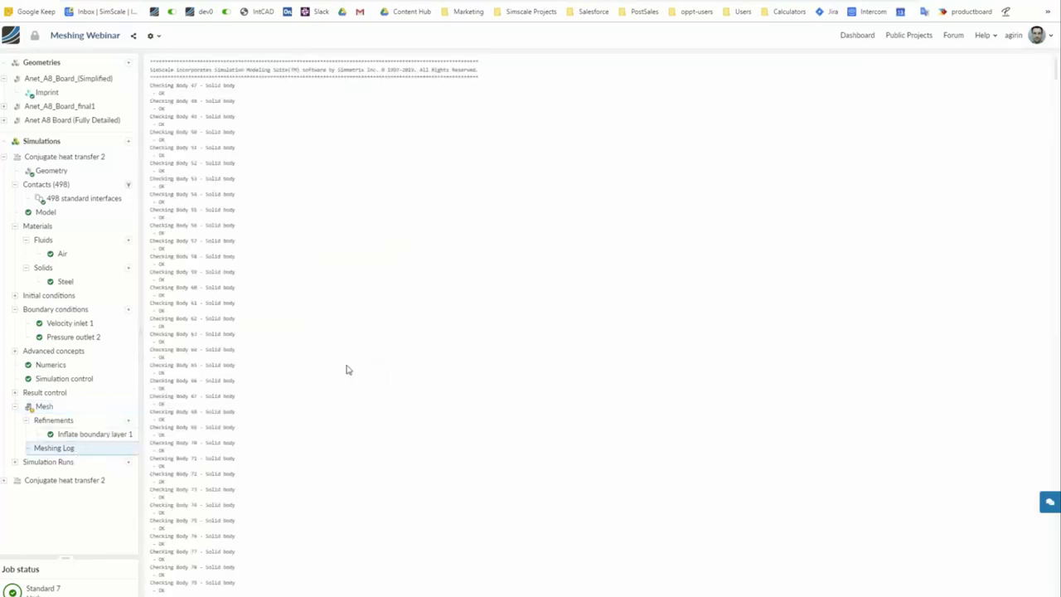
{"action": "scroll", "coordinate": [360, 363], "scroll_direction": "down", "scroll_amount": 15}
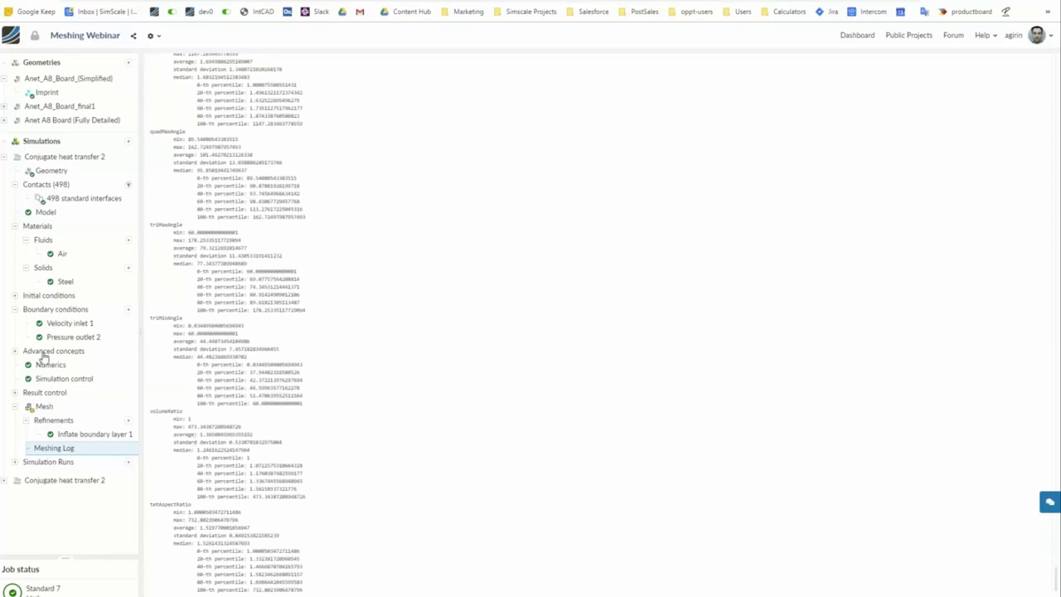
{"action": "double_click", "coordinate": [199, 520]}
{"action": "scroll", "coordinate": [238, 367], "scroll_direction": "up", "scroll_amount": 3}
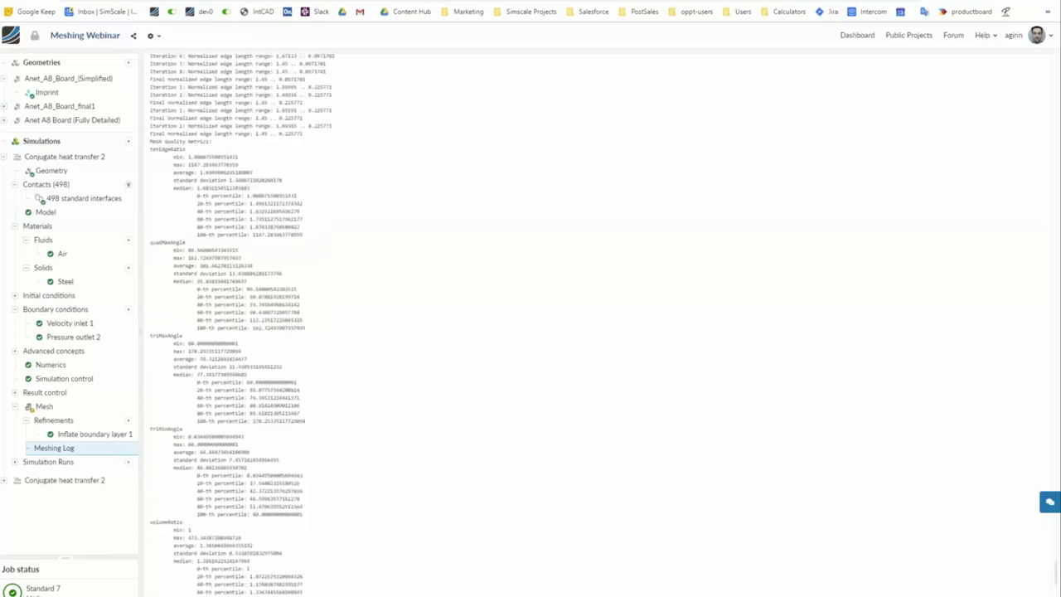
{"action": "double_click", "coordinate": [196, 165]}
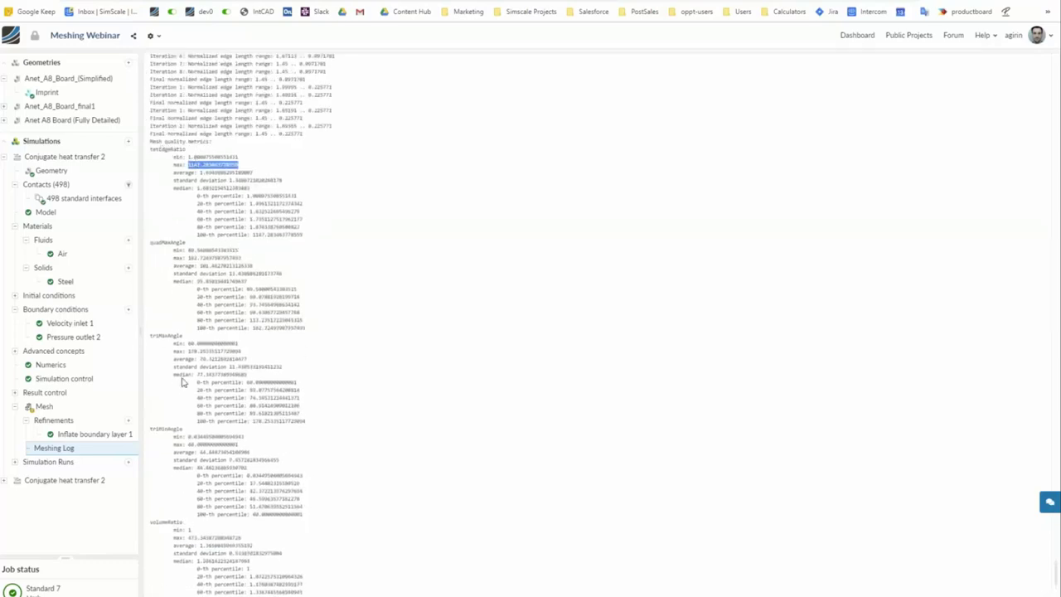
Load the Standard Mesher 6 mesh in place of Standard Mesher 5.
{"action": "left_click", "coordinate": [54, 411]}
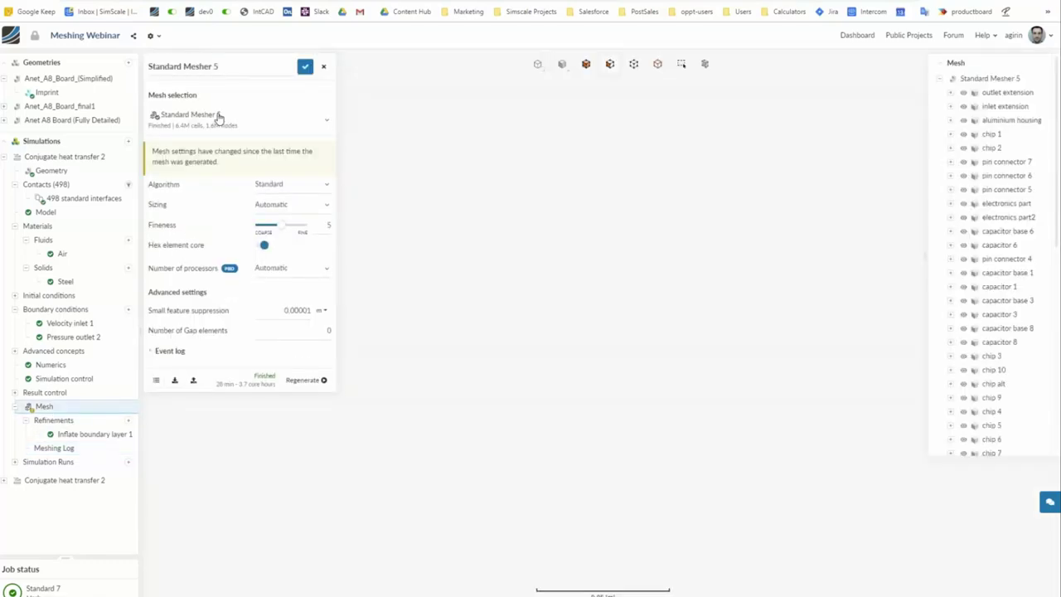
{"action": "left_click", "coordinate": [218, 122]}
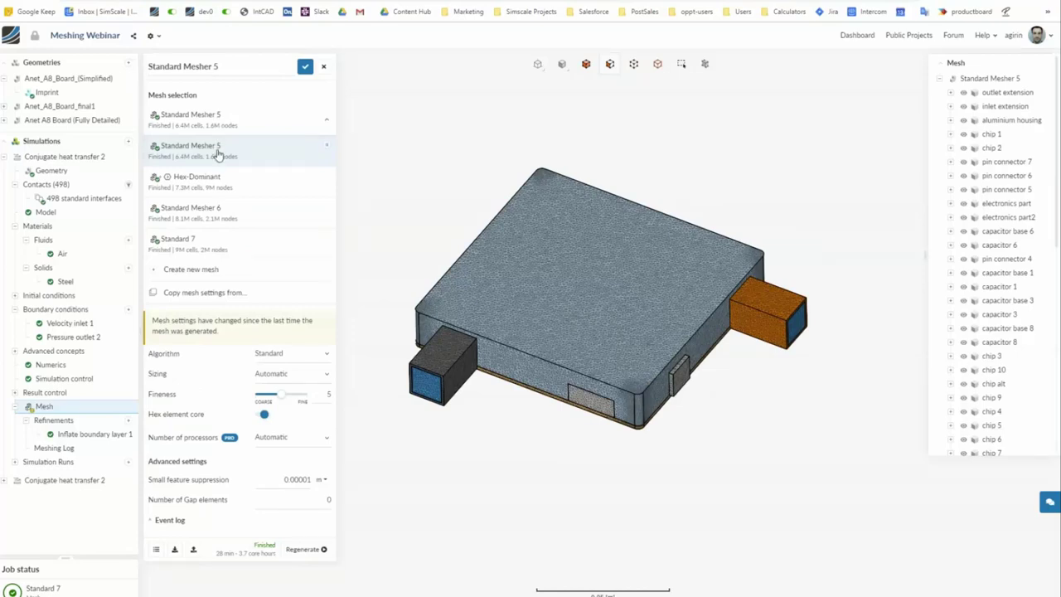
{"action": "left_click", "coordinate": [220, 217]}
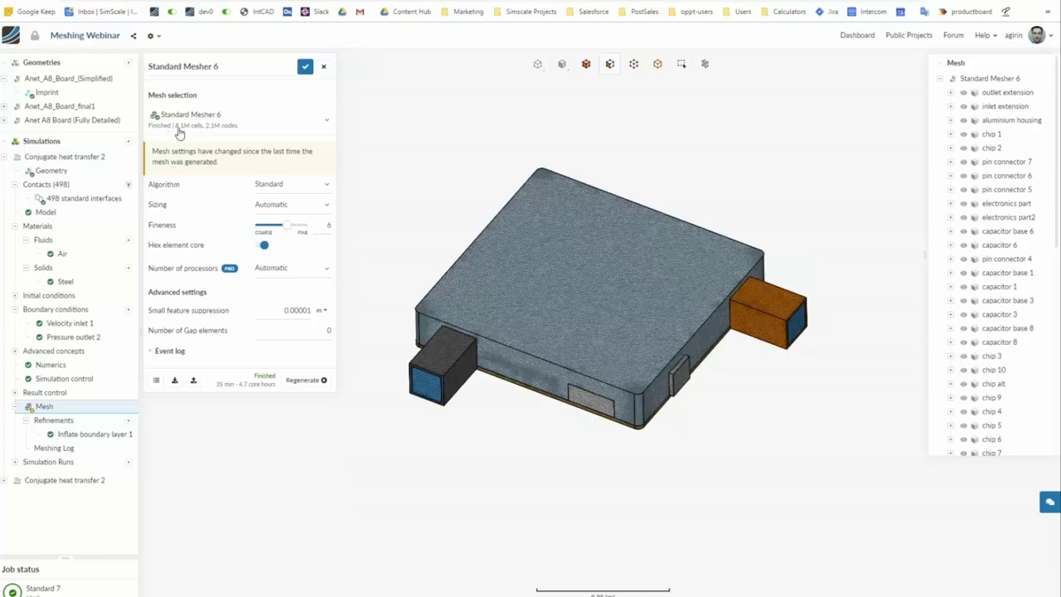
Examine the tetEdgeRatio and tetAspectRatio quality metrics in the meshing log of Standard Mesher 6.
{"action": "left_click", "coordinate": [65, 448]}
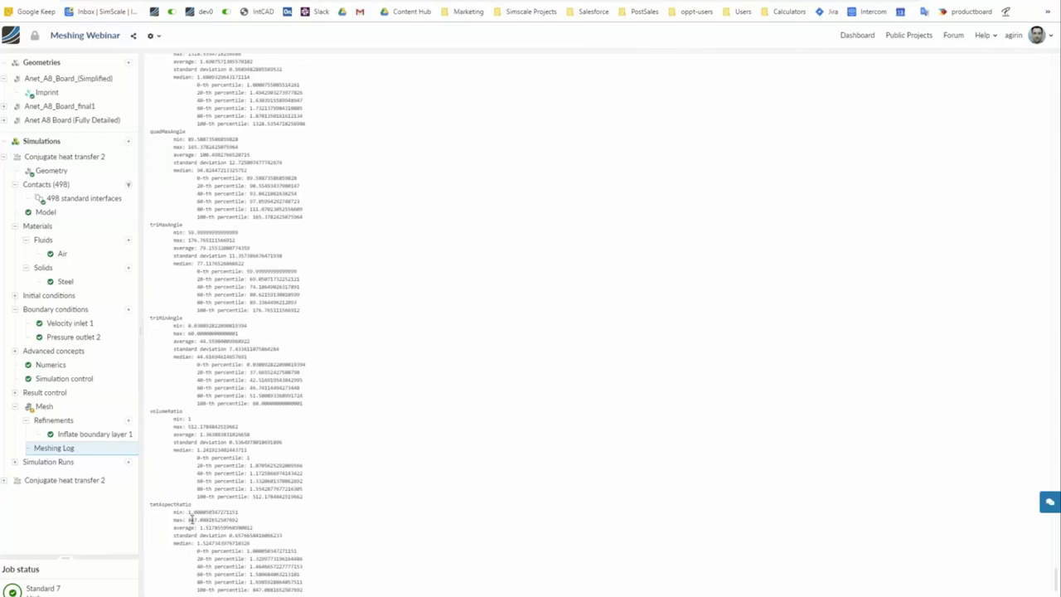
{"action": "scroll", "coordinate": [199, 513], "scroll_direction": "up", "scroll_amount": 4}
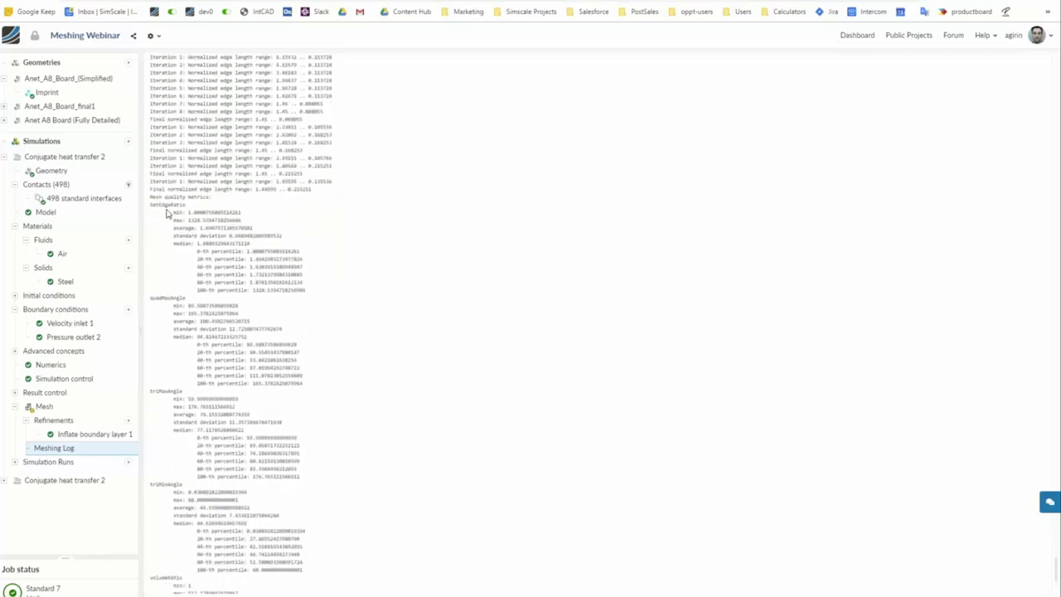
{"action": "scroll", "coordinate": [199, 231], "scroll_direction": "down", "scroll_amount": 4}
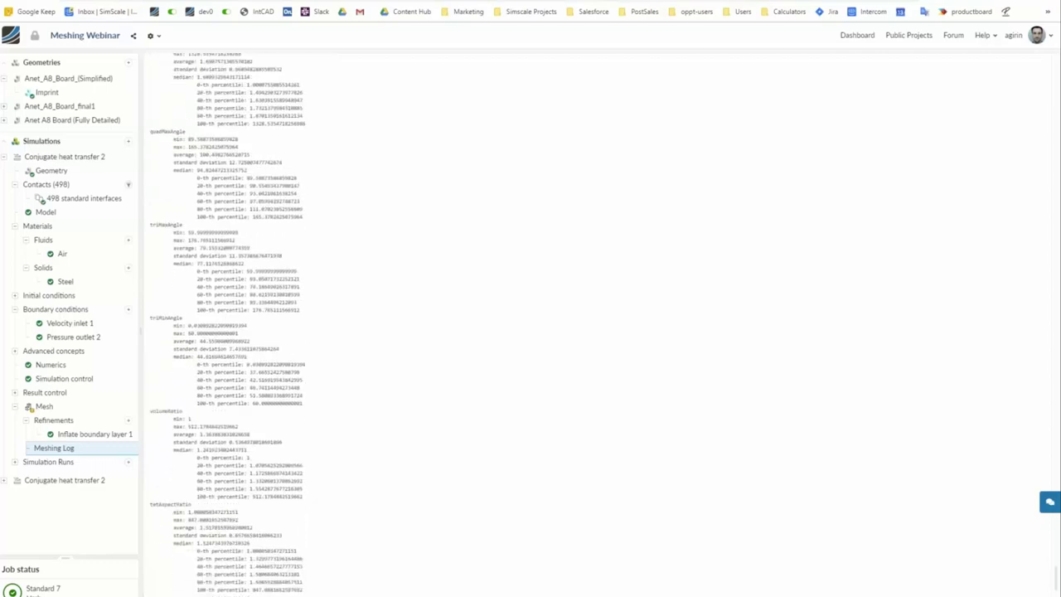
Load the Standard 7 mesh in place of Standard Mesher 6 to review its settings.
{"action": "left_click", "coordinate": [54, 408]}
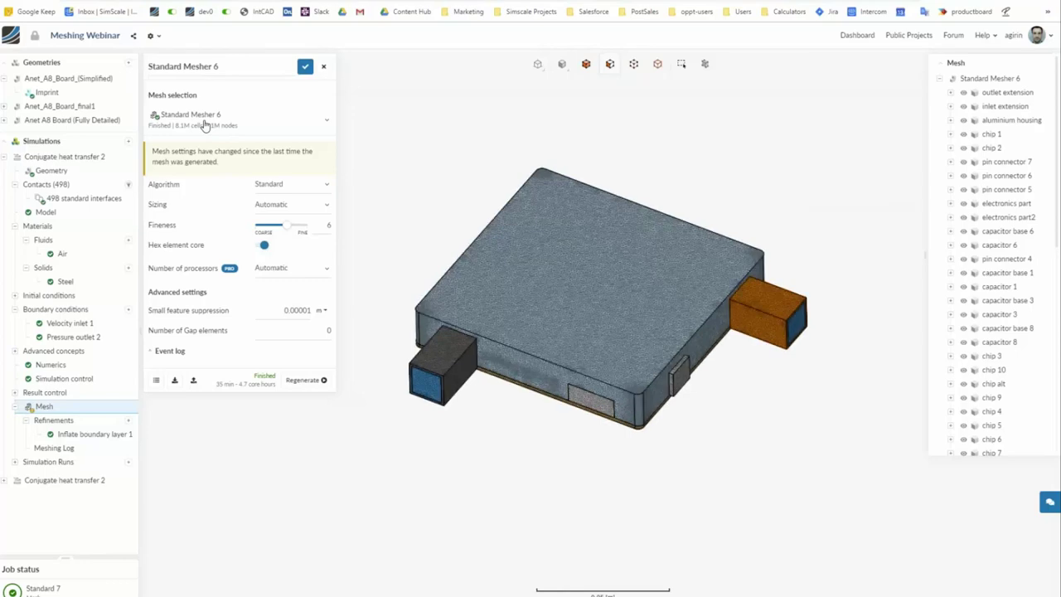
{"action": "left_click", "coordinate": [204, 124]}
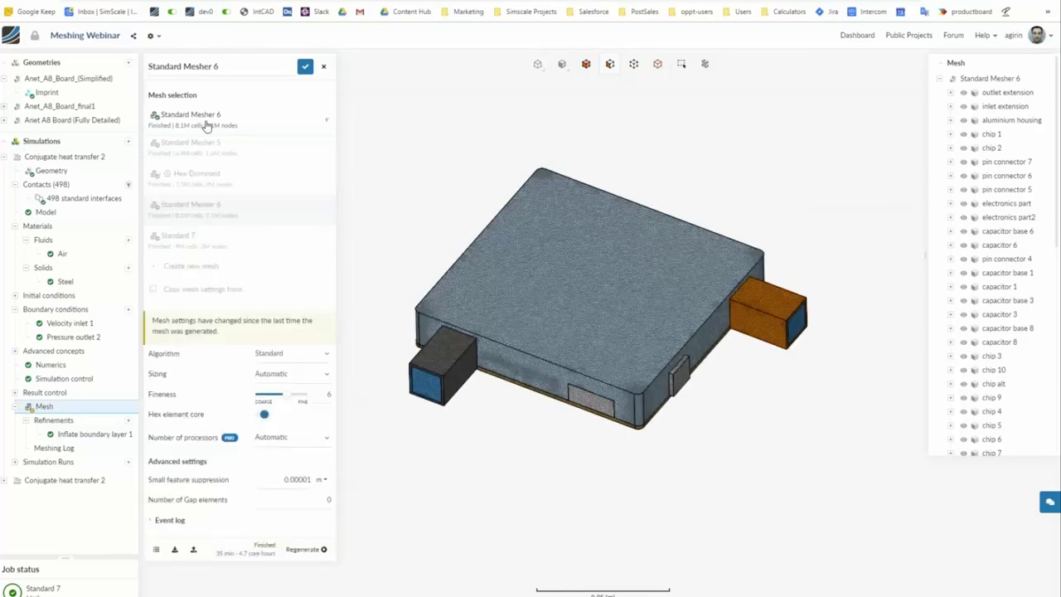
{"action": "left_click", "coordinate": [209, 247]}
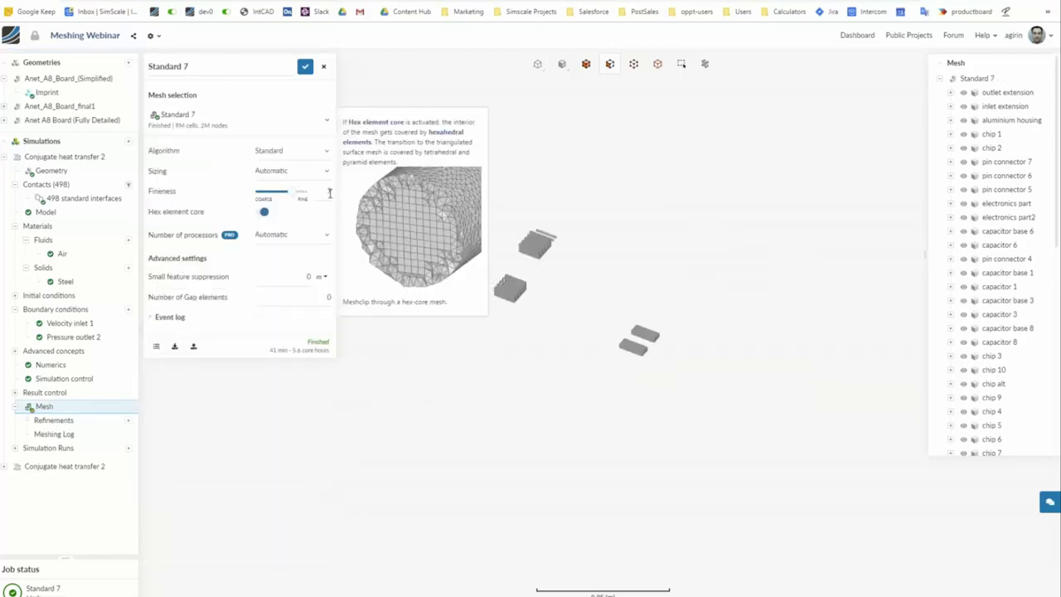
Examine the mesh quality metrics in the Standard 7 meshing log, including tetAspectRatio and tetEdgeRatio.
{"action": "left_click", "coordinate": [60, 436]}
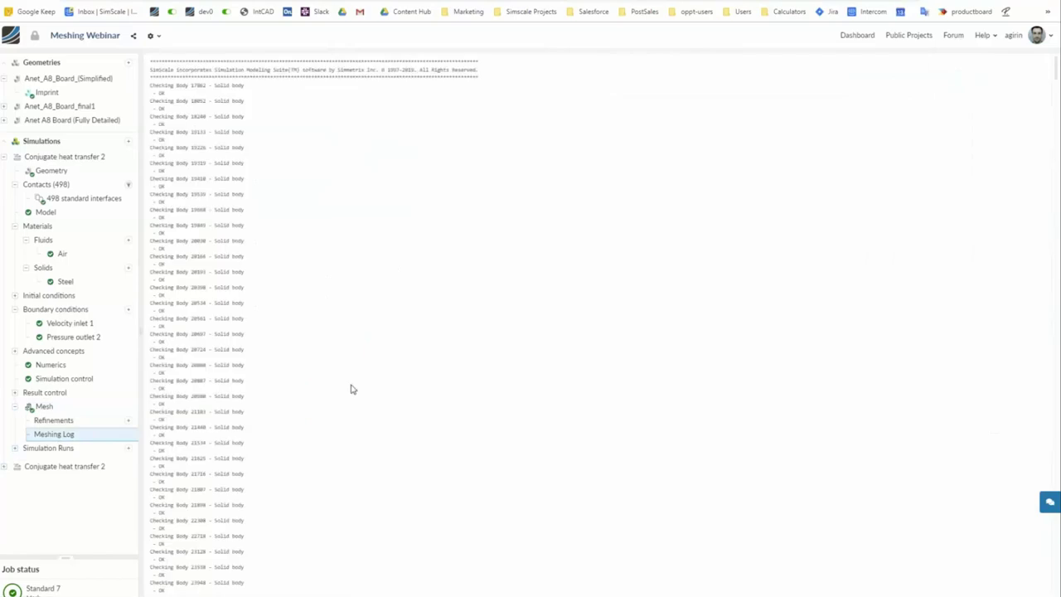
{"action": "scroll", "coordinate": [351, 389], "scroll_direction": "down", "scroll_amount": 20}
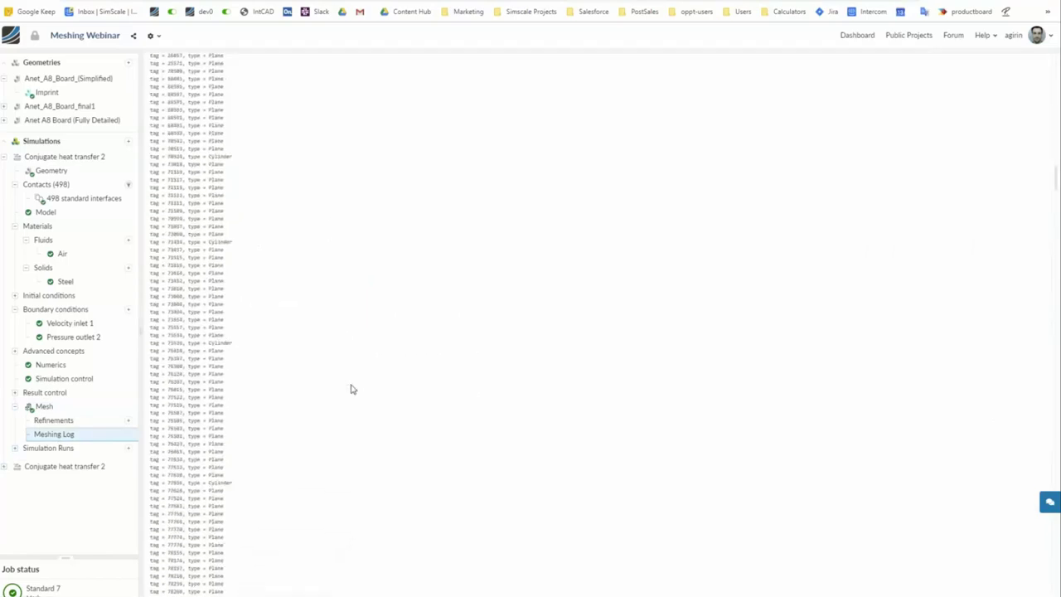
{"action": "scroll", "coordinate": [350, 389], "scroll_direction": "down", "scroll_amount": 20}
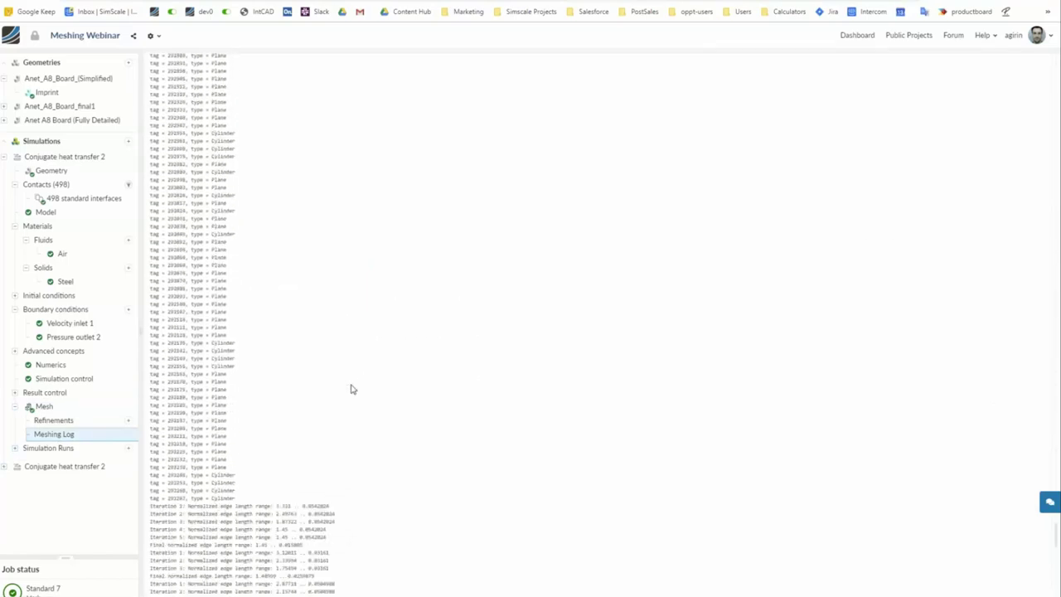
{"action": "scroll", "coordinate": [351, 389], "scroll_direction": "down", "scroll_amount": 5}
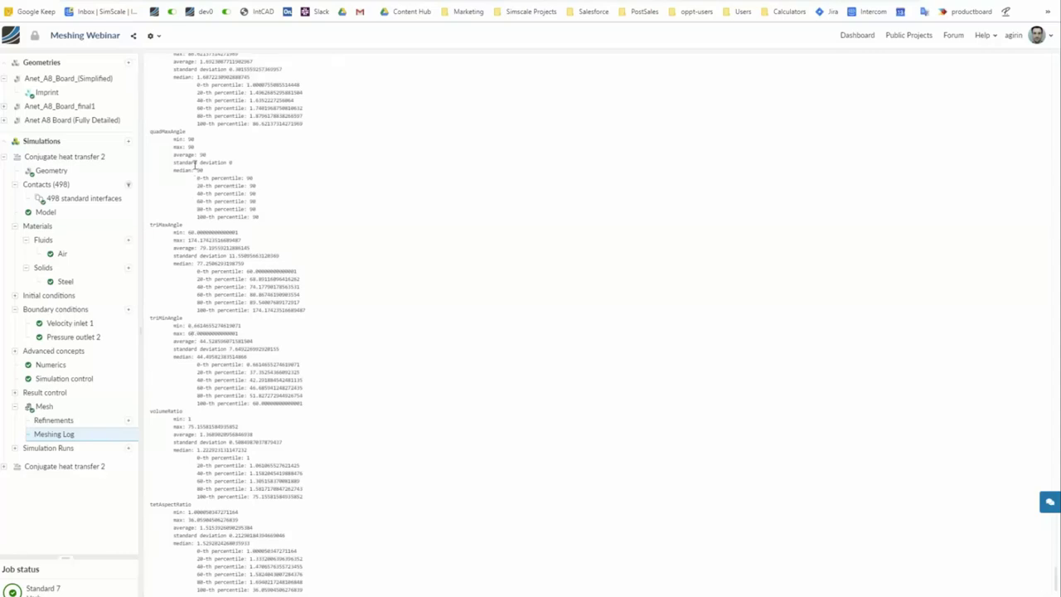
{"action": "scroll", "coordinate": [195, 141], "scroll_direction": "up", "scroll_amount": 3}
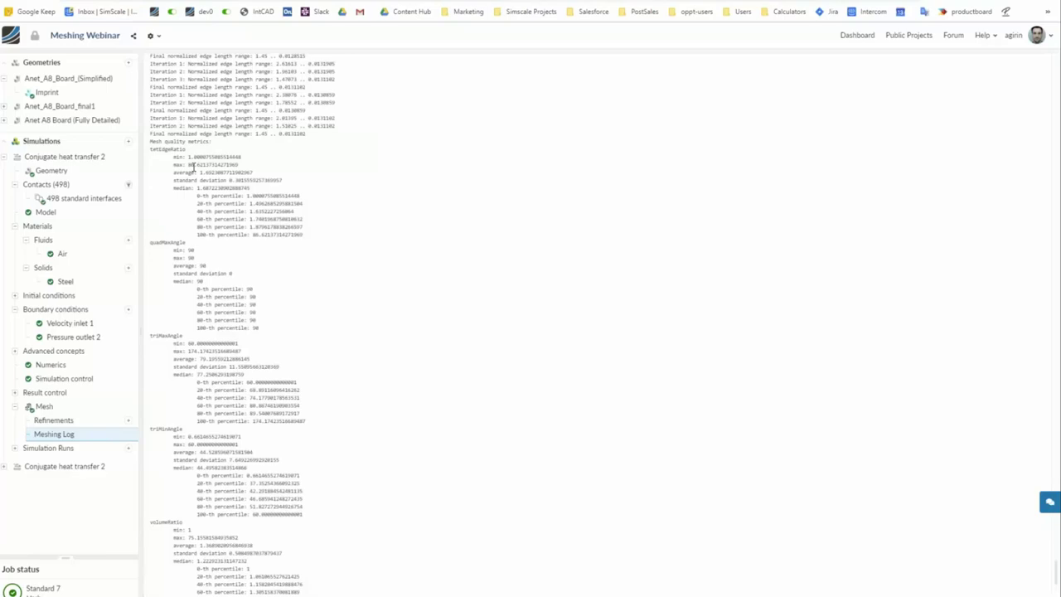
Switch to the Mesh Generation with SimScale deck in Google Slides and restart its slideshow for the closing "Thank you!" slide.
{"action": "key", "text": "ctrl+Tab"}
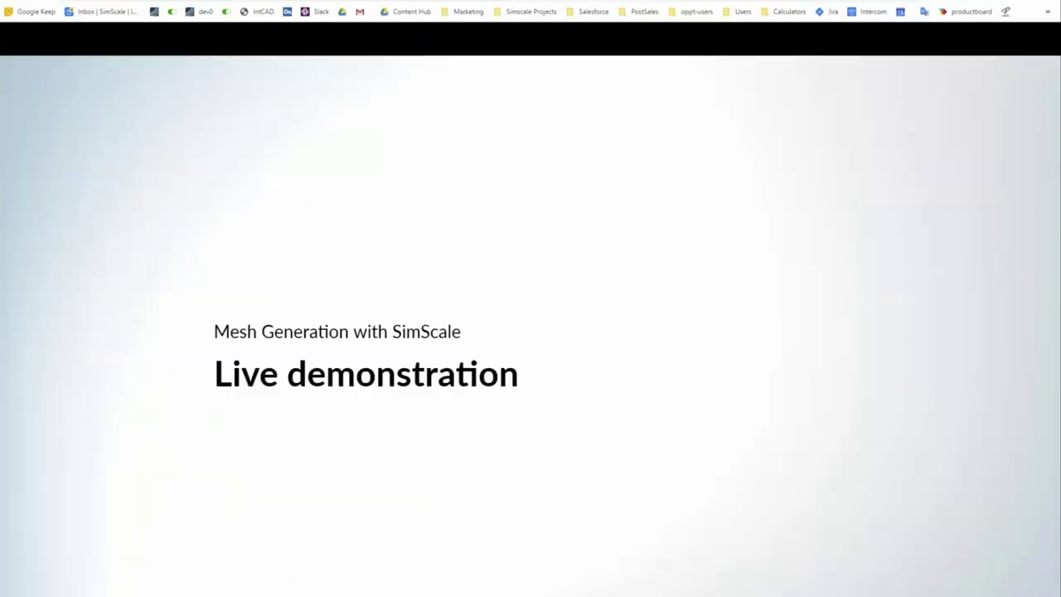
{"action": "key", "text": "Escape"}
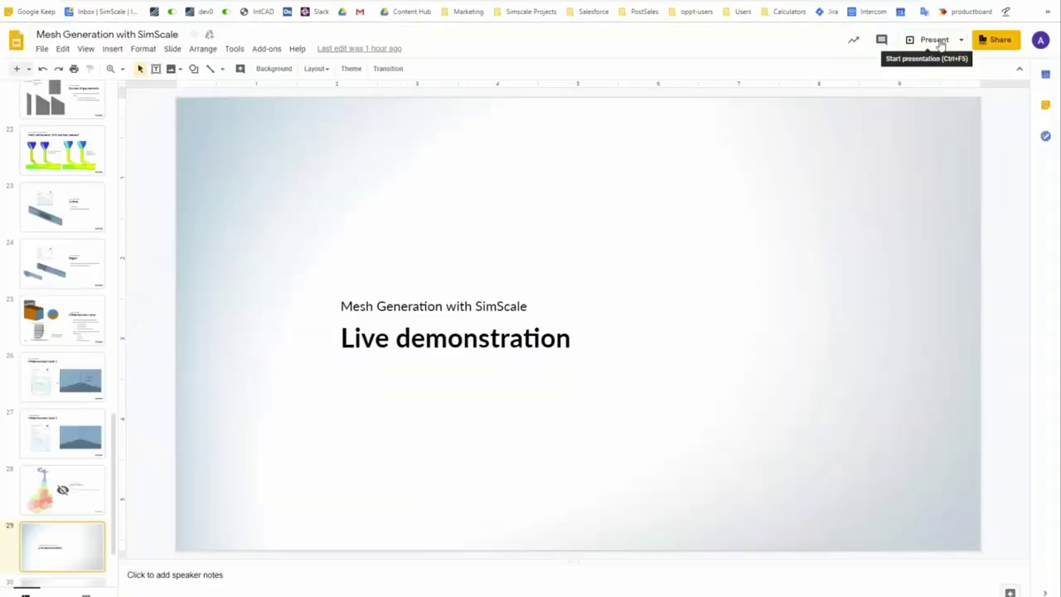
{"action": "key", "text": "ctrl+F5"}
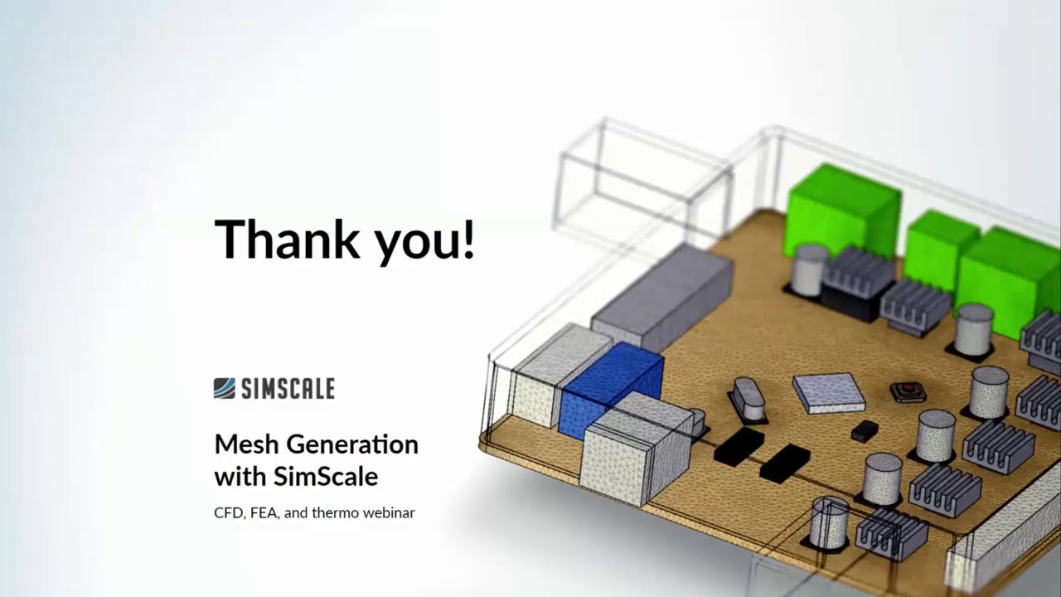